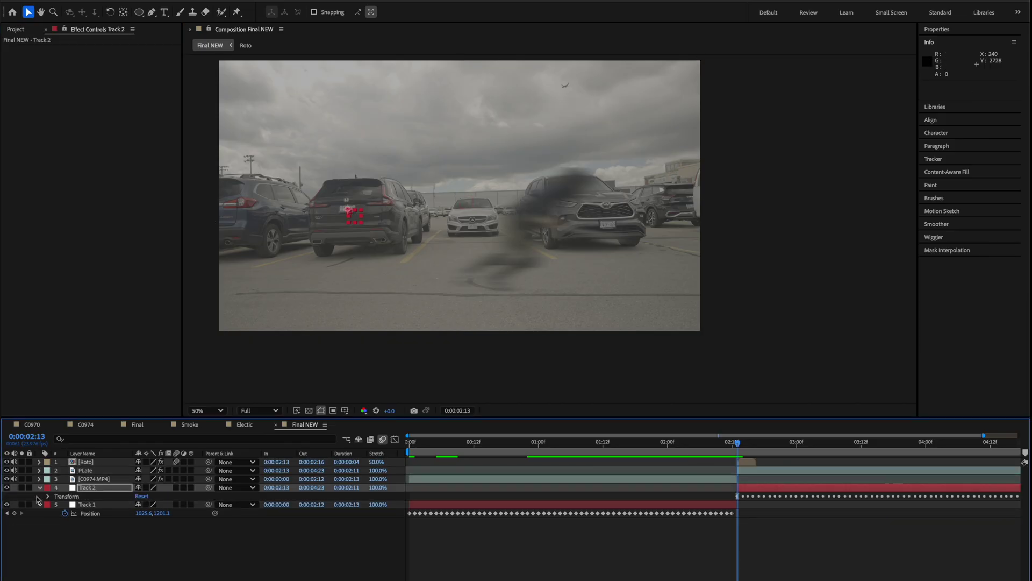
# Return near the start of the shot and freeze the finished roto matte of the hooded man.
pyautogui.moveTo(737, 451); pyautogui.dragTo(445, 487)
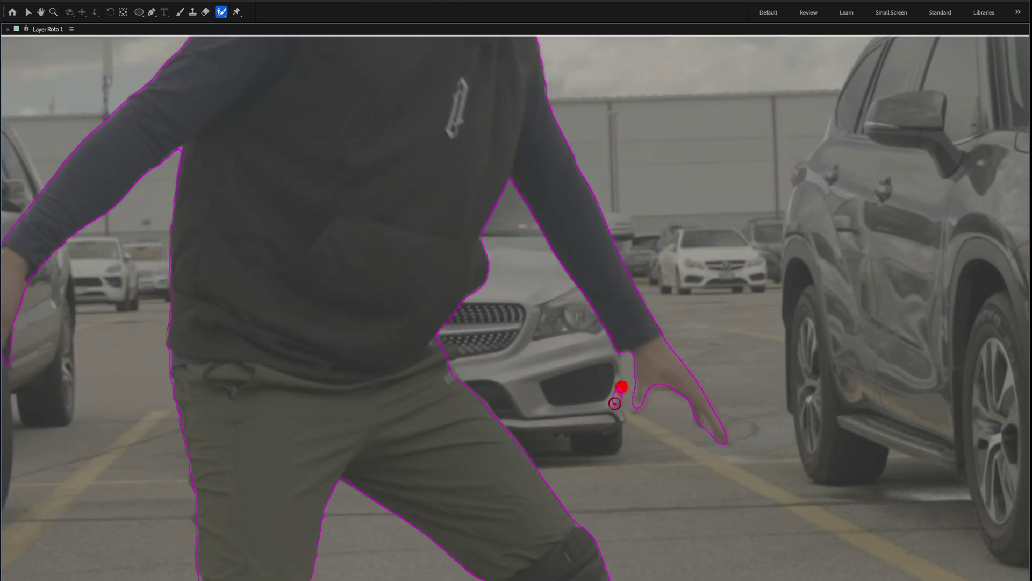
pyautogui.click(639, 399)
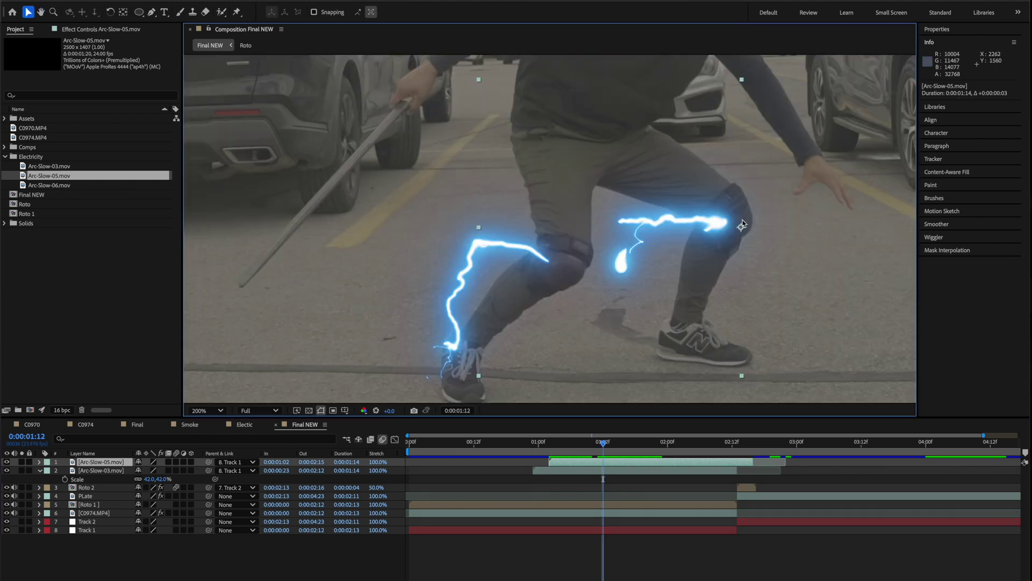
# Rotate the arc so it lies along the man's leg, then scrub through to check it.
pyautogui.press('w')
pyautogui.moveTo(742, 221); pyautogui.dragTo(710, 285)
pyautogui.press('v')
pyautogui.moveTo(603, 443); pyautogui.dragTo(535, 444)
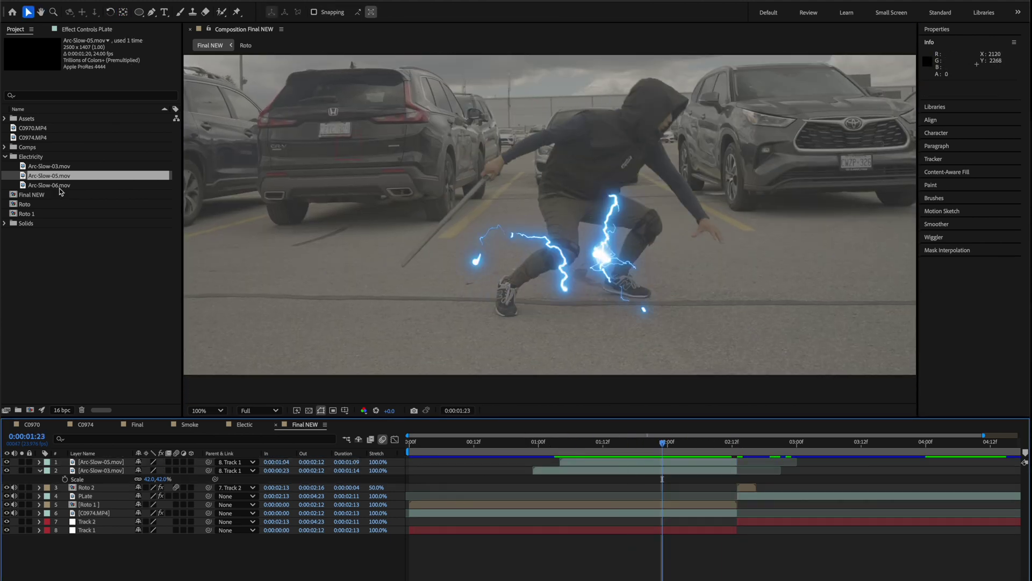
# Replace the duplicated arc with Arc-Slow-06 and keyframe its position from the shoulder down the arm.
pyautogui.moveTo(16, 146); pyautogui.dragTo(102, 469)
pyautogui.moveTo(663, 442); pyautogui.dragTo(638, 488)
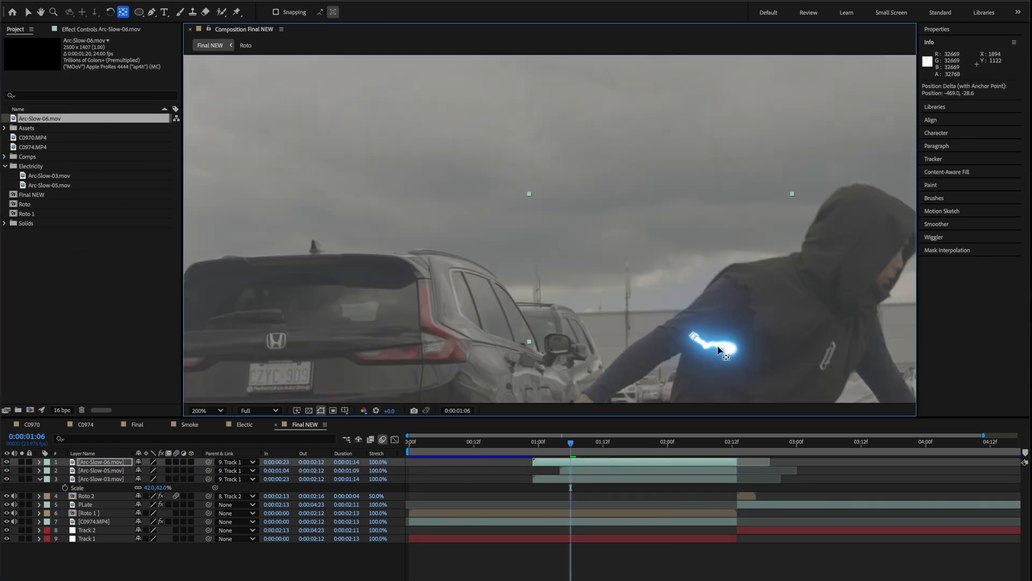
pyautogui.press('i')
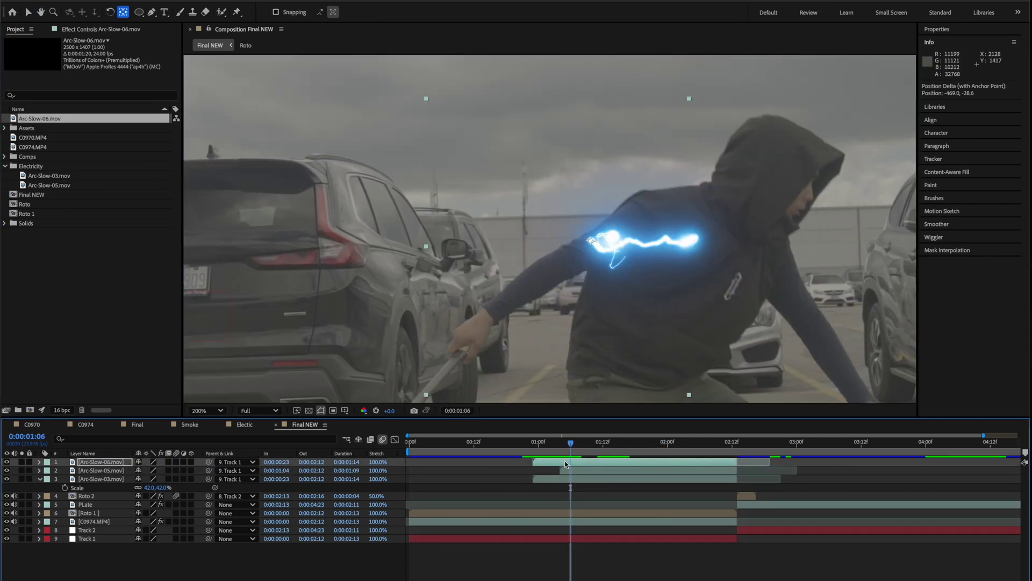
pyautogui.press('p')
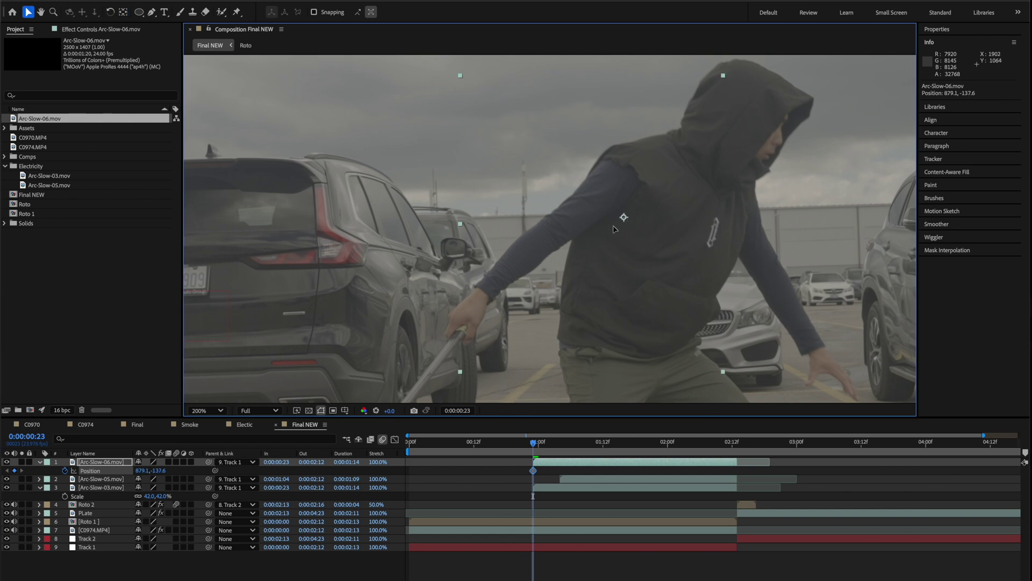
pyautogui.moveTo(575, 284); pyautogui.dragTo(626, 169)
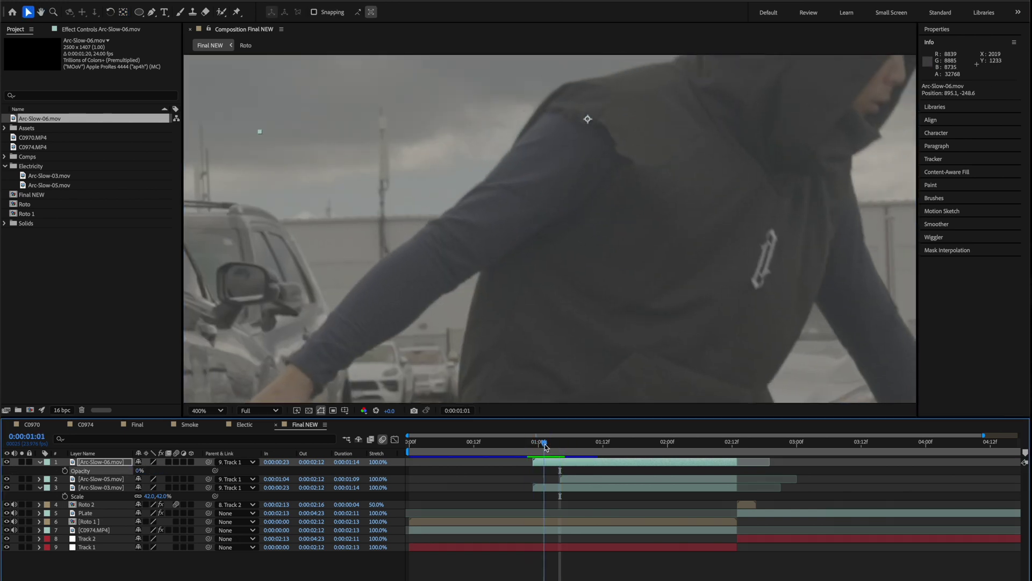
pyautogui.press('pagedown')
pyautogui.press('pagedown')
pyautogui.press('pagedown')
pyautogui.press('pagedown')
pyautogui.press('pagedown')
pyautogui.moveTo(610, 147); pyautogui.dragTo(715, 333)
pyautogui.press('pagedown')
pyautogui.press('pagedown')
pyautogui.press('pagedown')
pyautogui.press('pagedown')
pyautogui.press('pagedown')
pyautogui.press('pagedown')
pyautogui.press('pagedown')
pyautogui.press('pagedown')
pyautogui.press('pagedown')
pyautogui.press('pagedown')
pyautogui.press('pagedown')
pyautogui.press('pagedown')
pyautogui.press('pagedown')
pyautogui.press('pagedown')
pyautogui.press('pagedown')
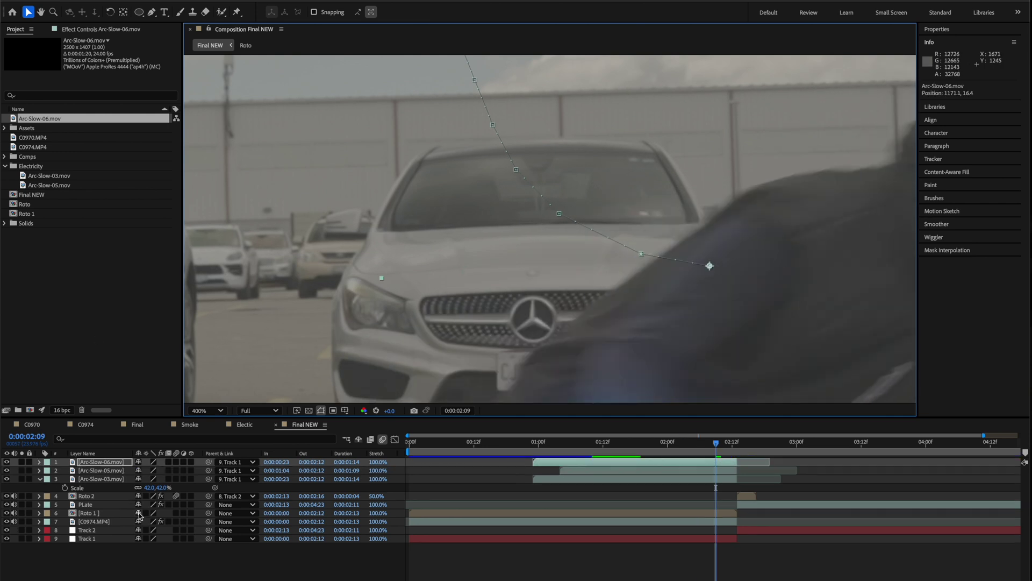
# Review the arcs through the end of the clip and select all arc layers for precomposing.
pyautogui.click(707, 449)
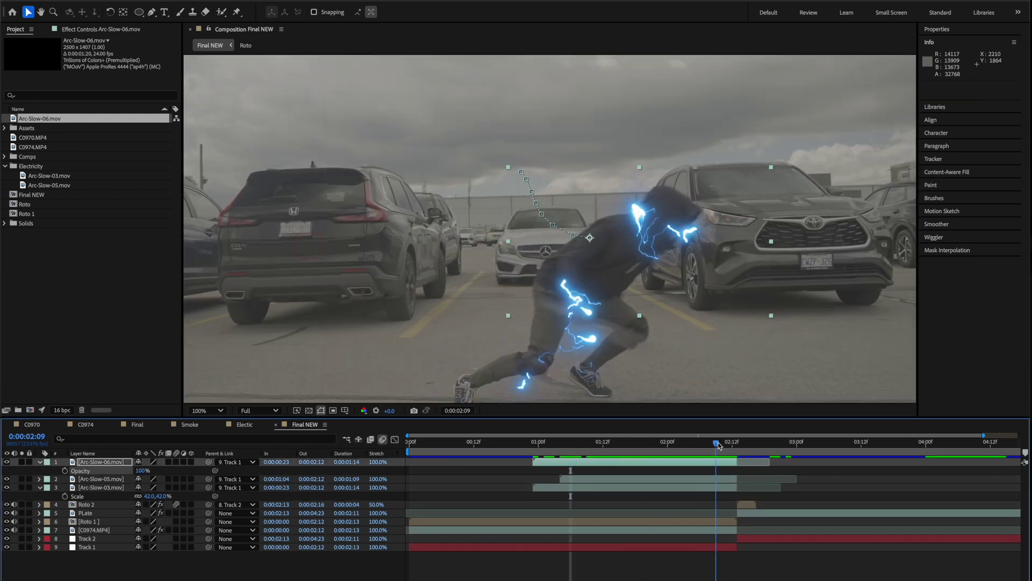
pyautogui.press('.')
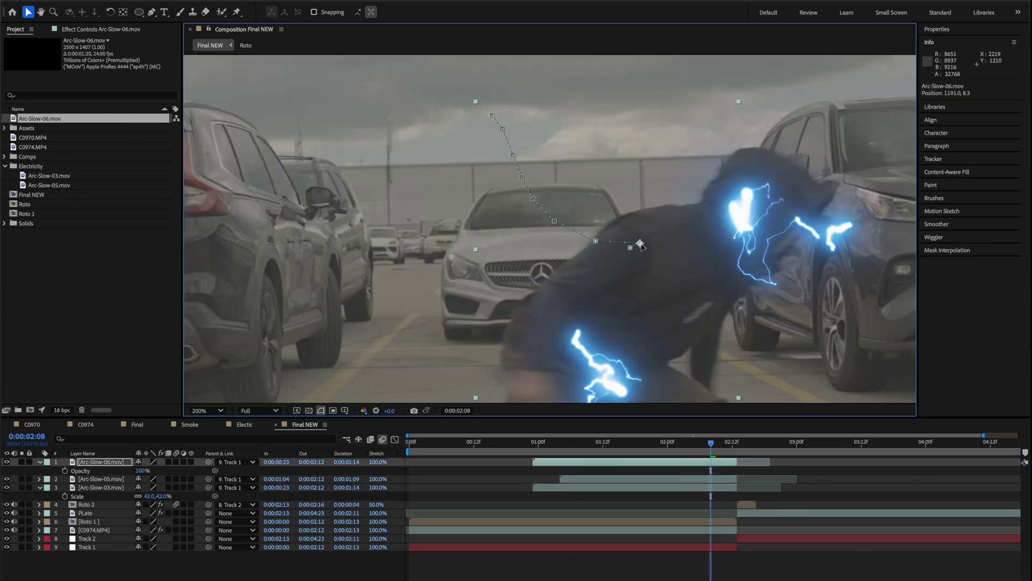
pyautogui.moveTo(718, 445); pyautogui.dragTo(585, 453)
pyautogui.press(',')
pyautogui.press(',')
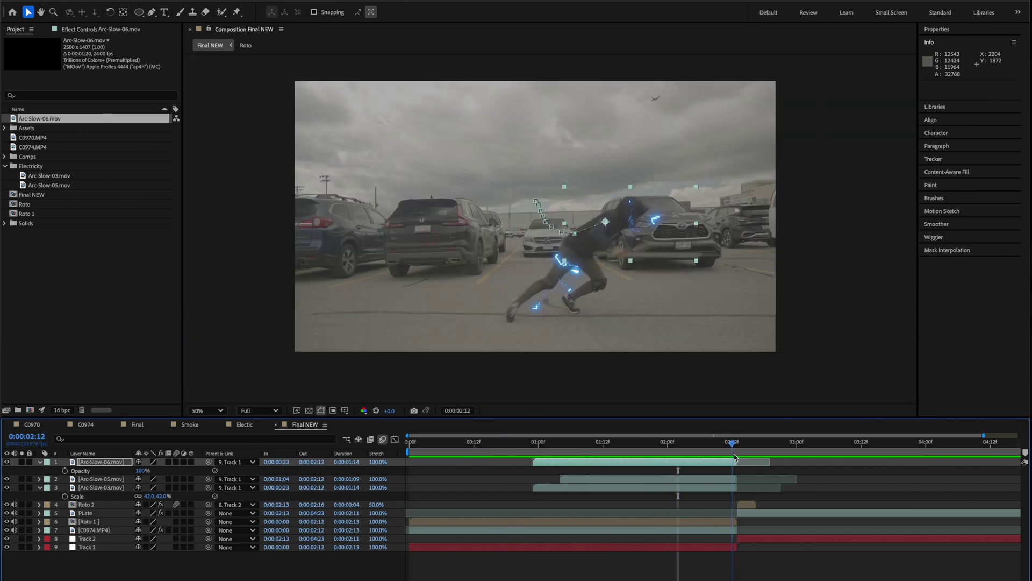
pyautogui.moveTo(734, 453); pyautogui.dragTo(554, 449)
pyautogui.keyDown('shift'); pyautogui.click(100, 487); pyautogui.keyUp('shift')
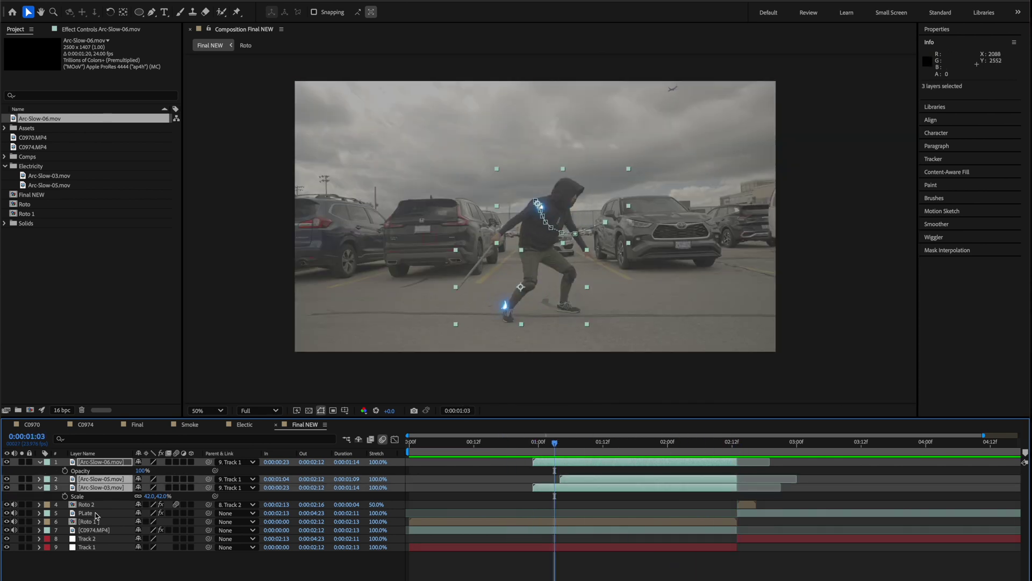
pyautogui.hotkey('ctrl', 'shift', 'c')
# Precompose the arcs plus Roto 1, leaving Roto 2 out, into an 'Electricity' precomp.
pyautogui.write('Electricity')
pyautogui.press('Return')
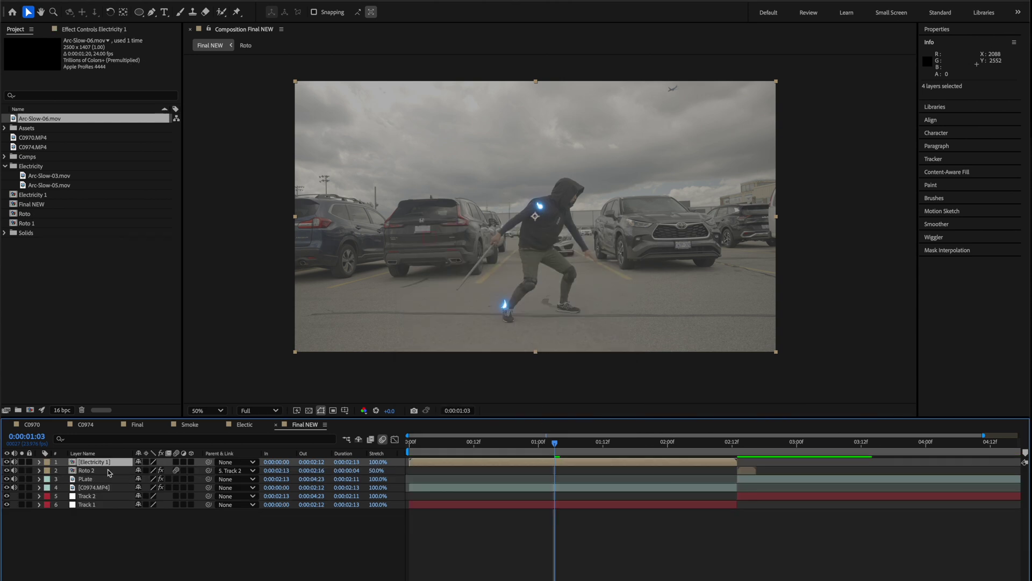
pyautogui.hotkey('ctrl', 'z')
pyautogui.hotkey('ctrl', 'z')
pyautogui.hotkey('ctrl', 'shift', 'c')
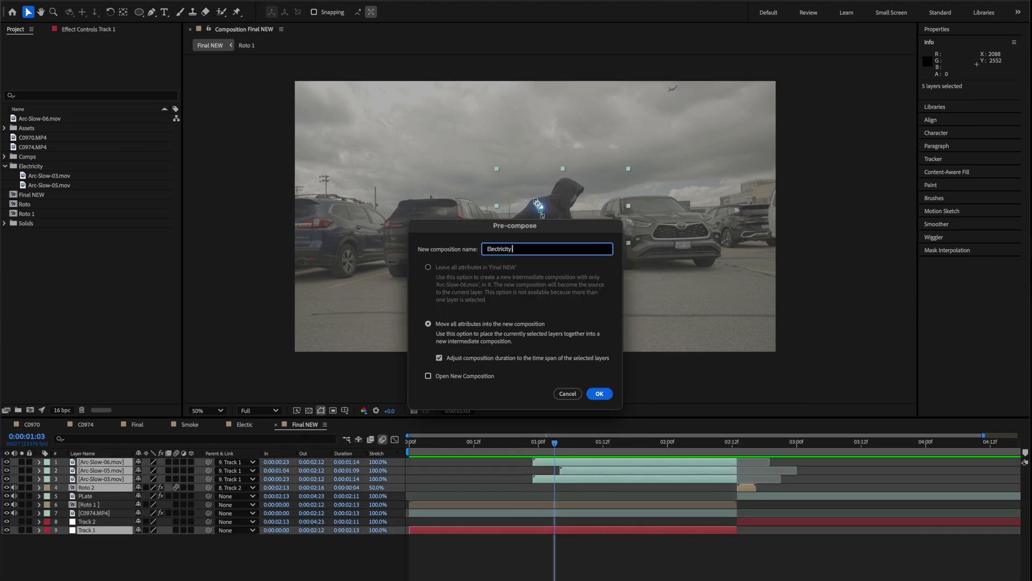
pyautogui.press('Return')
pyautogui.hotkey('ctrl', 'z')
pyautogui.keyDown('ctrl'); pyautogui.click(86, 504); pyautogui.keyUp('ctrl')
pyautogui.keyDown('ctrl'); pyautogui.click(88, 487); pyautogui.keyUp('ctrl')
pyautogui.hotkey('ctrl', 'shift', 'c')
pyautogui.write('Electric')
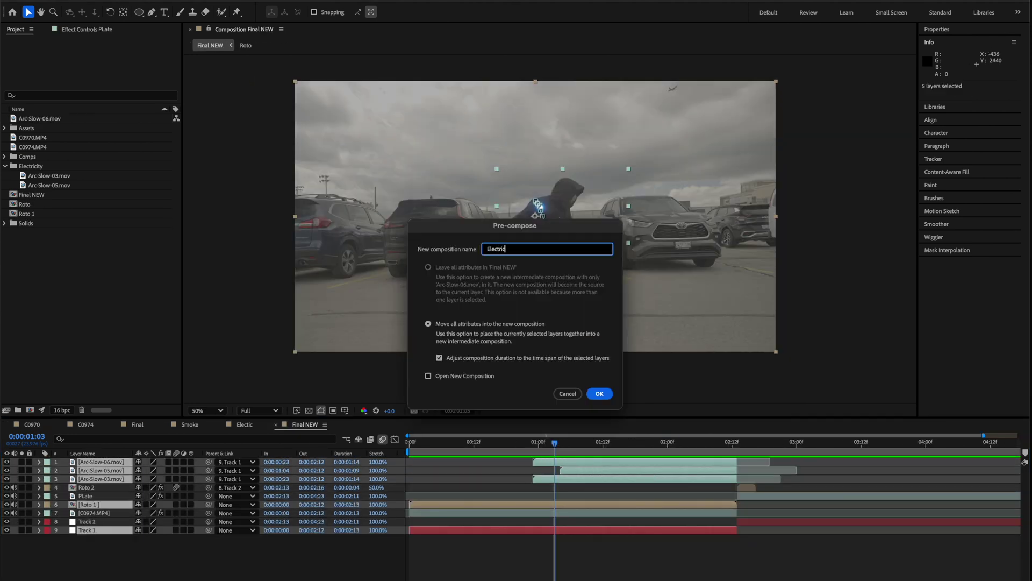
pyautogui.write('ity')
pyautogui.press('Return')
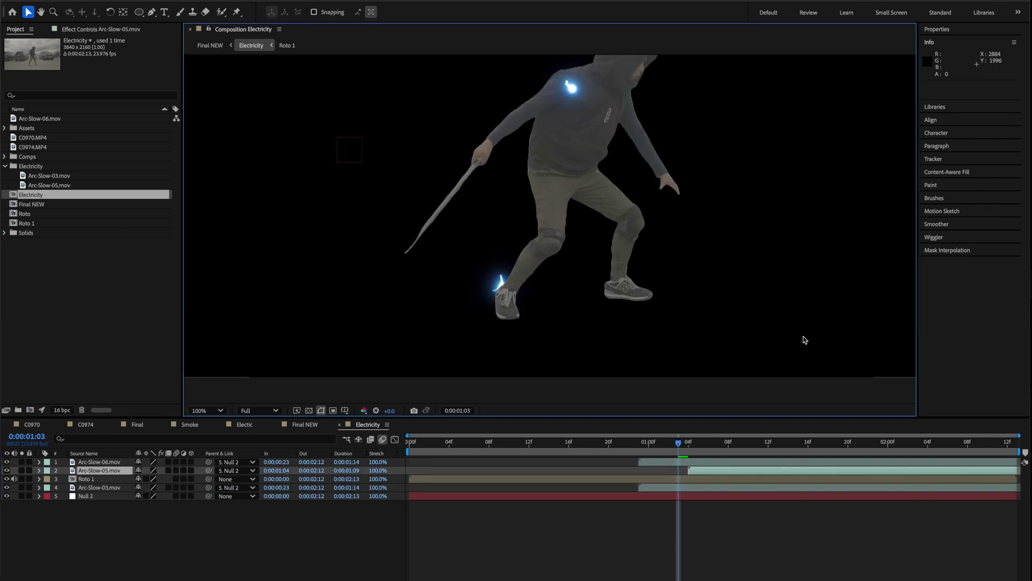
# Apply a Fill effect to Roto 1 and set its colour to black.
pyautogui.hotkey('ctrl', 'alt', 'shift', 'e')
pyautogui.hotkey('ctrl', 'Down')
pyautogui.hotkey('ctrl', 'space')
pyautogui.press('Return')
pyautogui.click(116, 74)
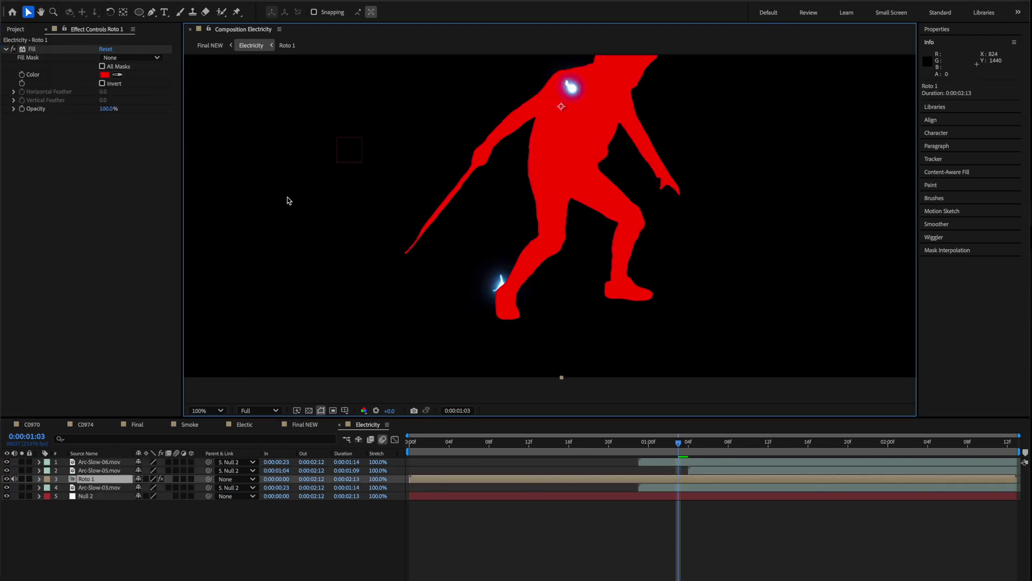
pyautogui.click(241, 123)
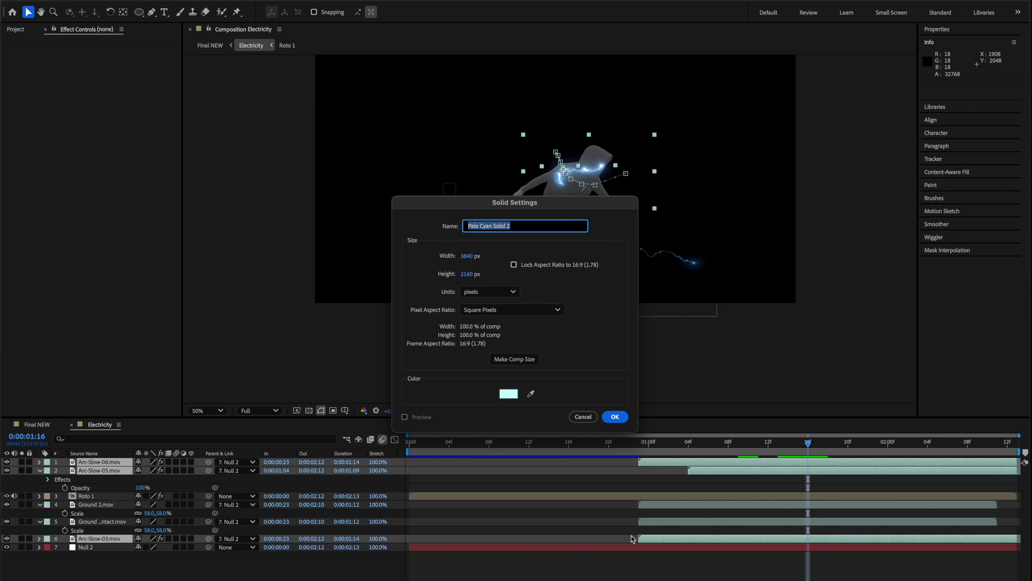
# Add a black solid beneath the figure layers and bring in the two Ground 2 lightning clips.
pyautogui.click(615, 417)
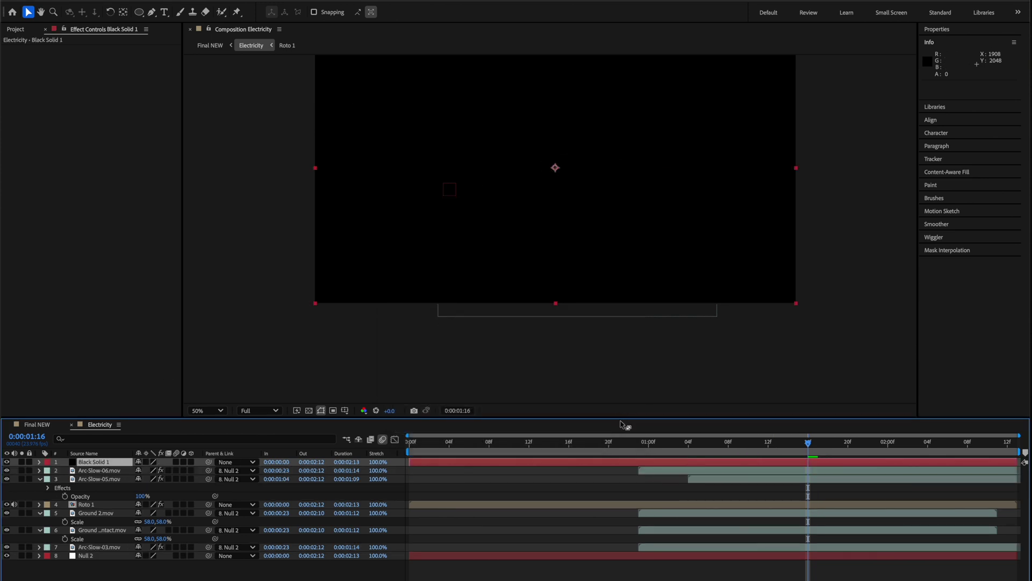
pyautogui.moveTo(98, 505); pyautogui.dragTo(97, 506)
pyautogui.click(37, 424)
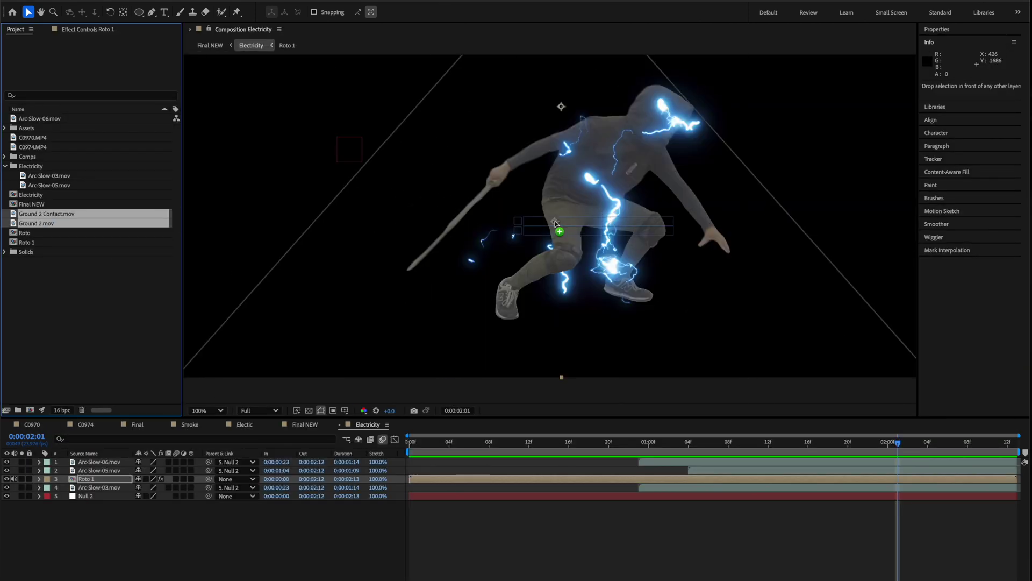
pyautogui.moveTo(555, 224); pyautogui.dragTo(556, 223)
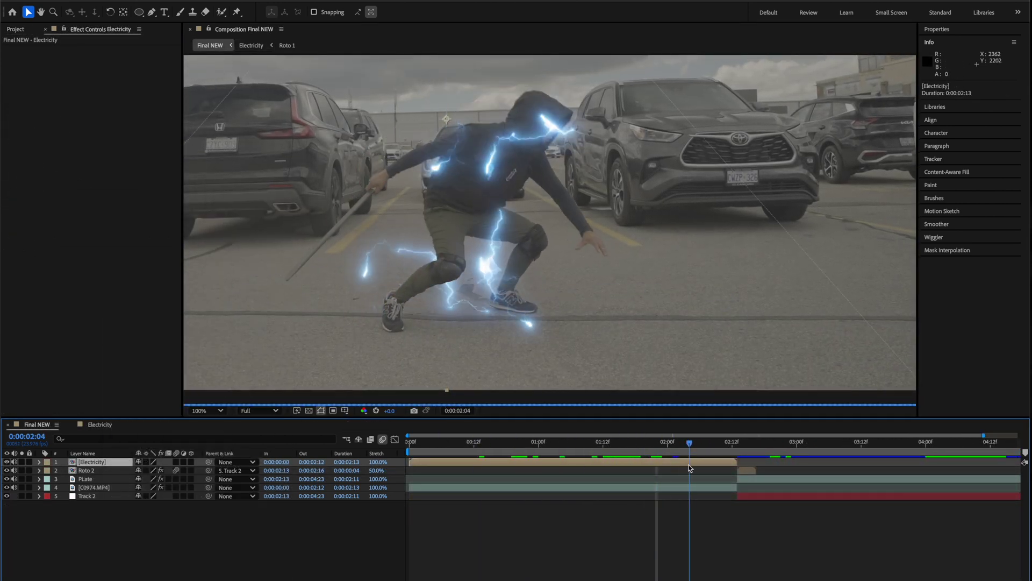
# Apply Deep Glow to the Electricity layer, try and undo a Threshold change, and reduce the Radius.
pyautogui.press(',')
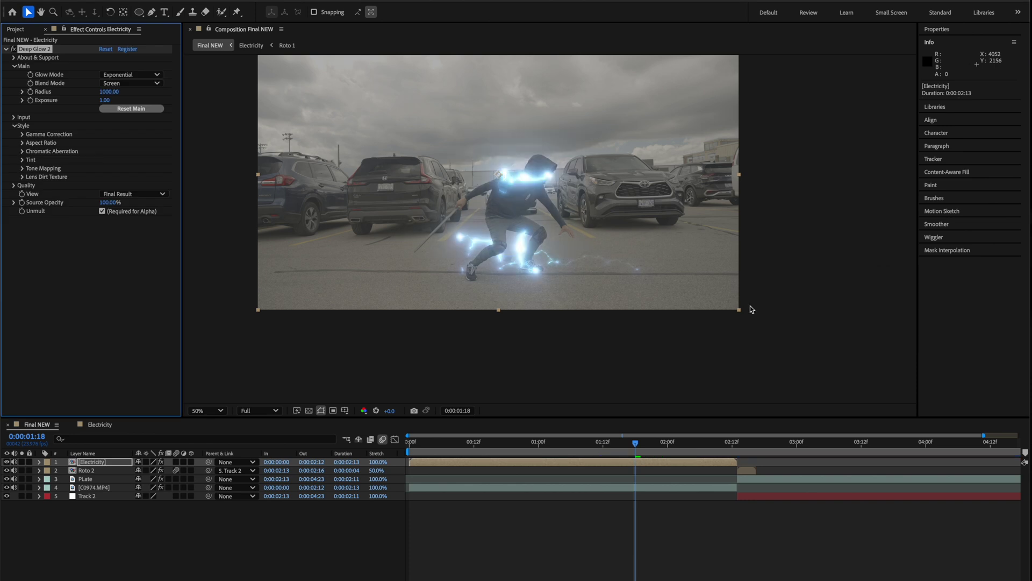
pyautogui.press('.')
pyautogui.moveTo(635, 442); pyautogui.dragTo(594, 452)
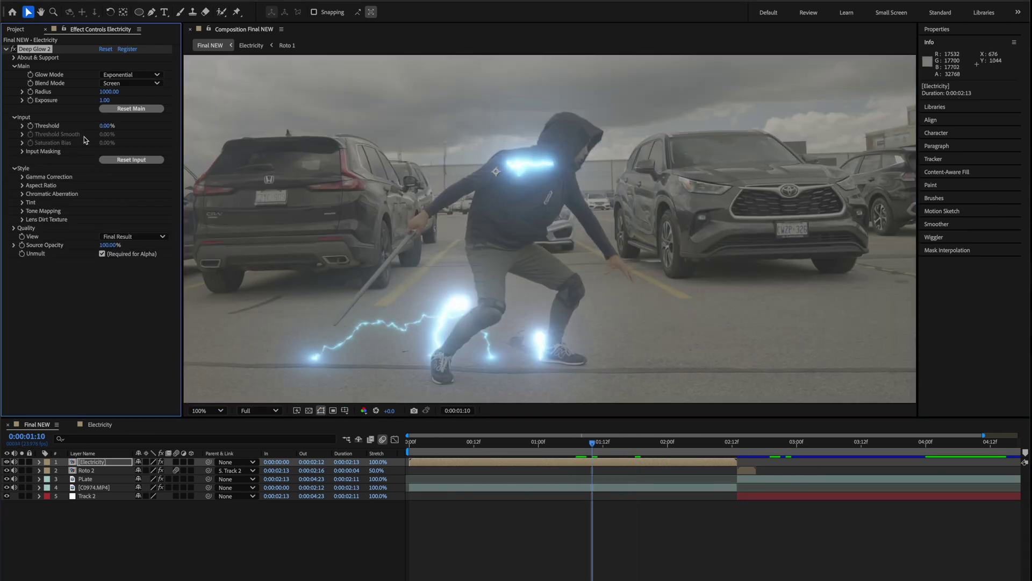
pyautogui.moveTo(107, 125); pyautogui.dragTo(150, 128)
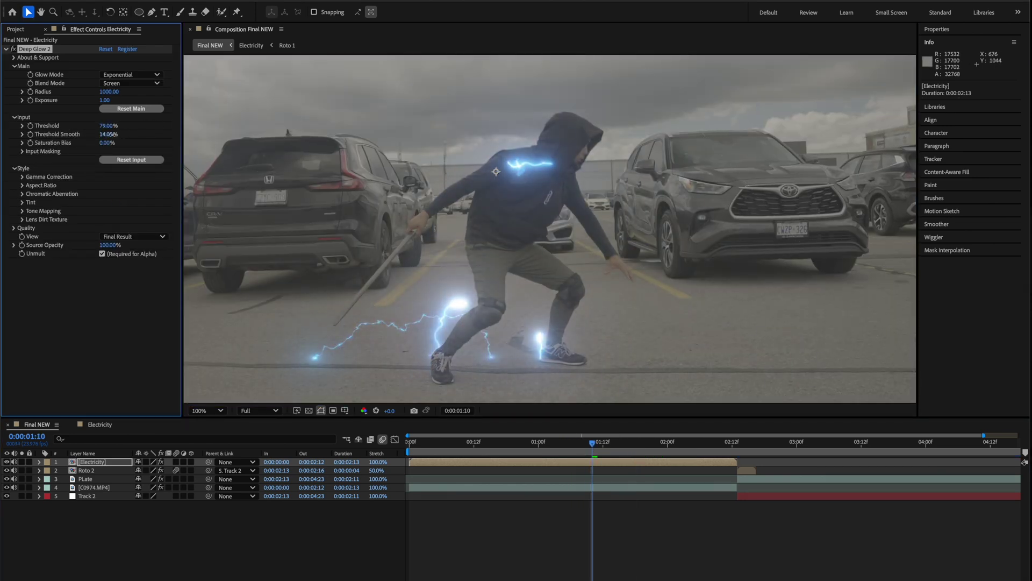
pyautogui.hotkey('ctrl', 'z')
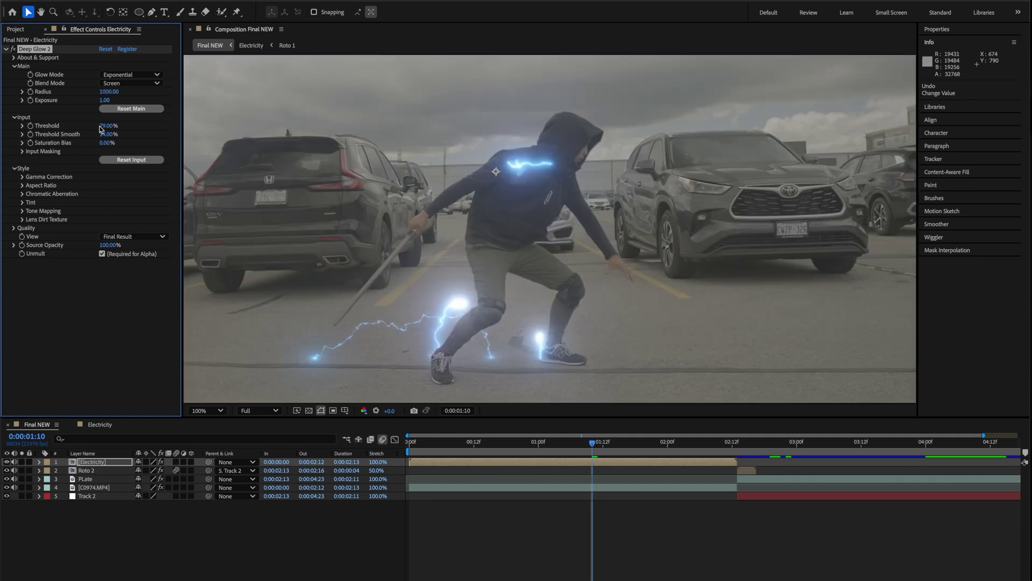
pyautogui.moveTo(204, 90); pyautogui.dragTo(129, 91)
pyautogui.scroll(-2, 589, 390)
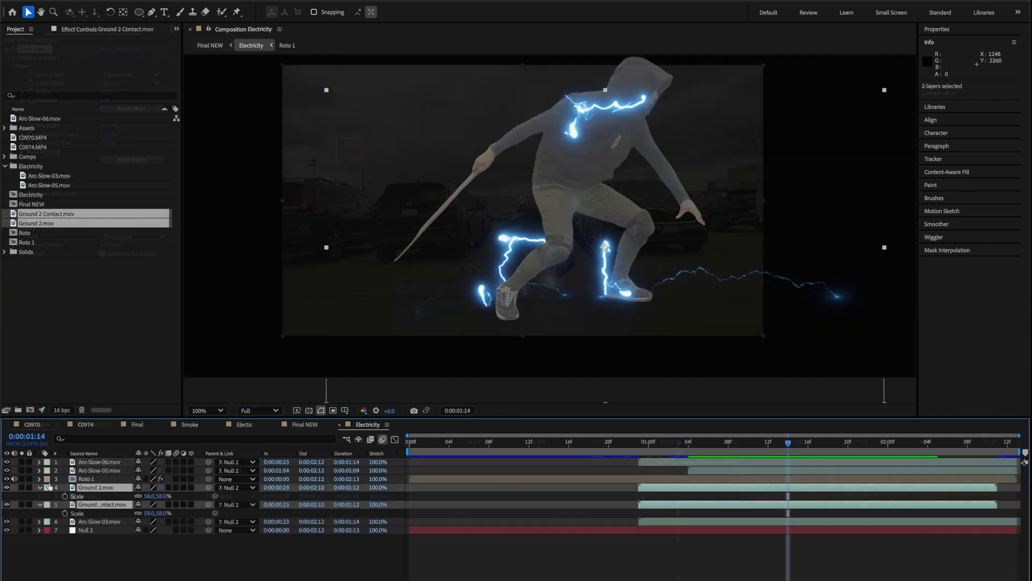
# Add CC Vector Blur to Arc-Slow-05 and open the Electricity precomp.
pyautogui.hotkey('ctrl', 'alt', 'shift', 'e')
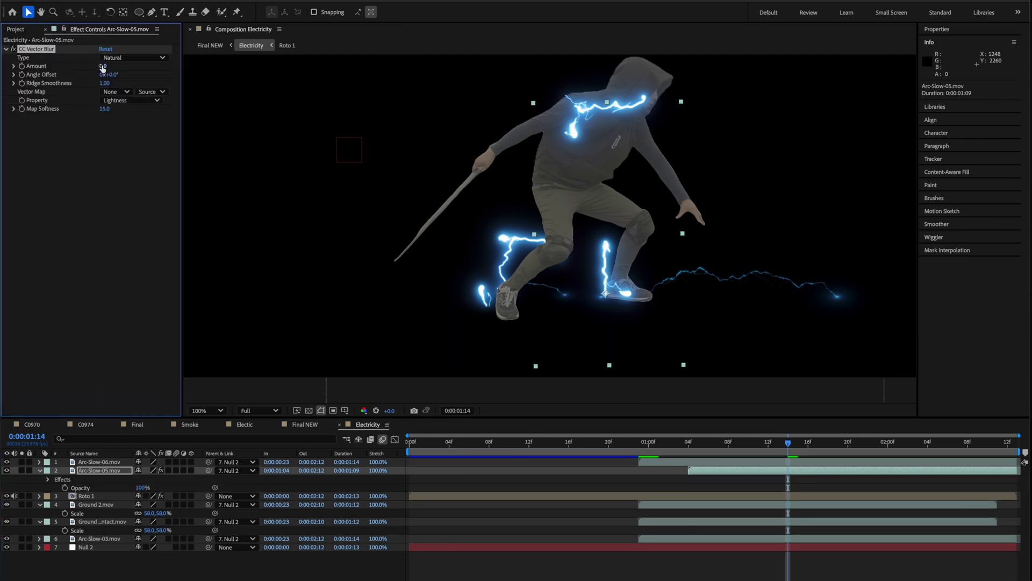
pyautogui.click(98, 462)
pyautogui.keyDown('ctrl'); pyautogui.click(99, 539); pyautogui.keyUp('ctrl')
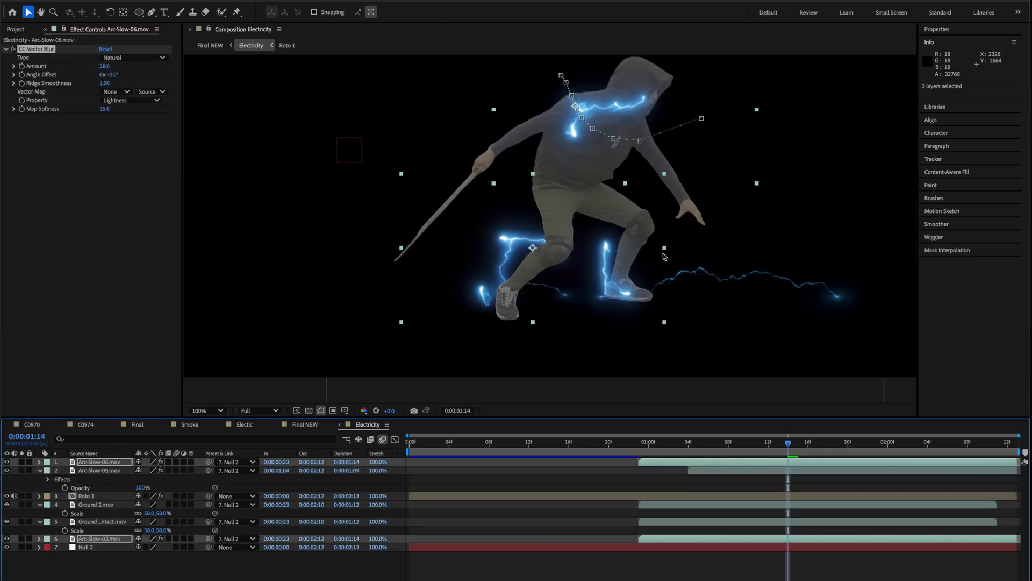
pyautogui.press('pageup')
pyautogui.click(114, 471)
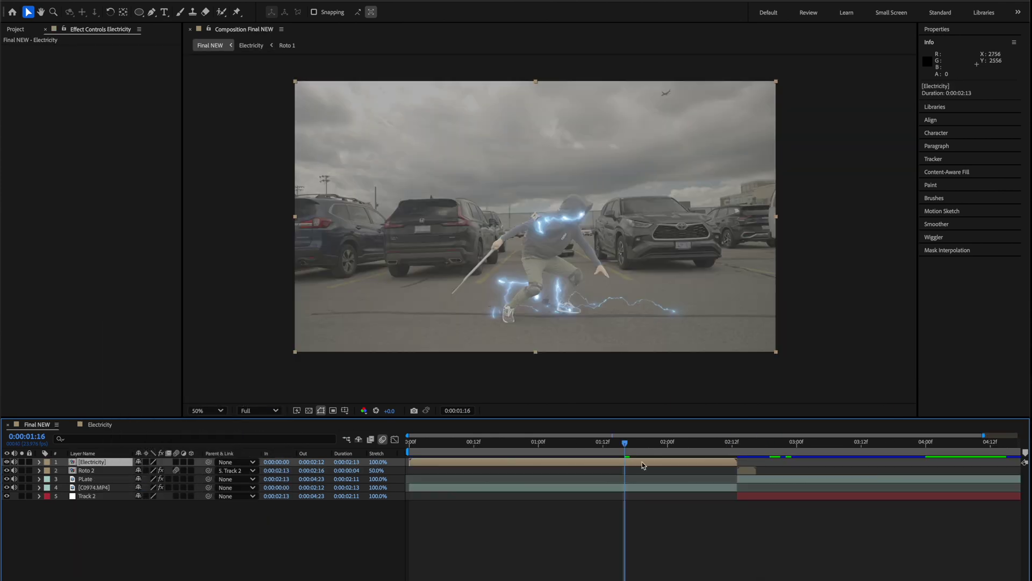
pyautogui.click(102, 487)
pyautogui.click(101, 466)
pyautogui.doubleClick(101, 465)
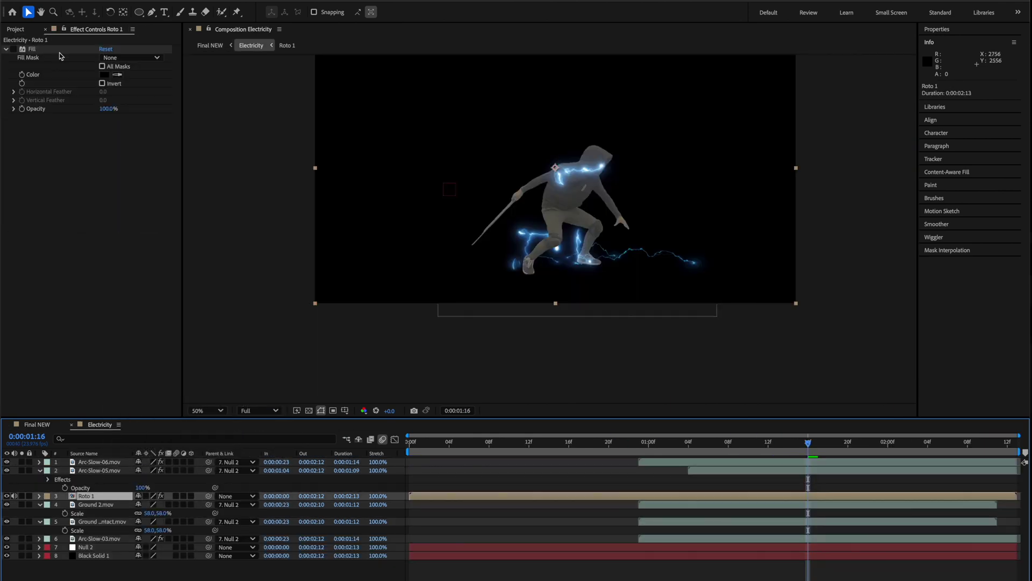
# Select the Electricity layer in Final NEW and play back the electricity animation.
pyautogui.click(37, 424)
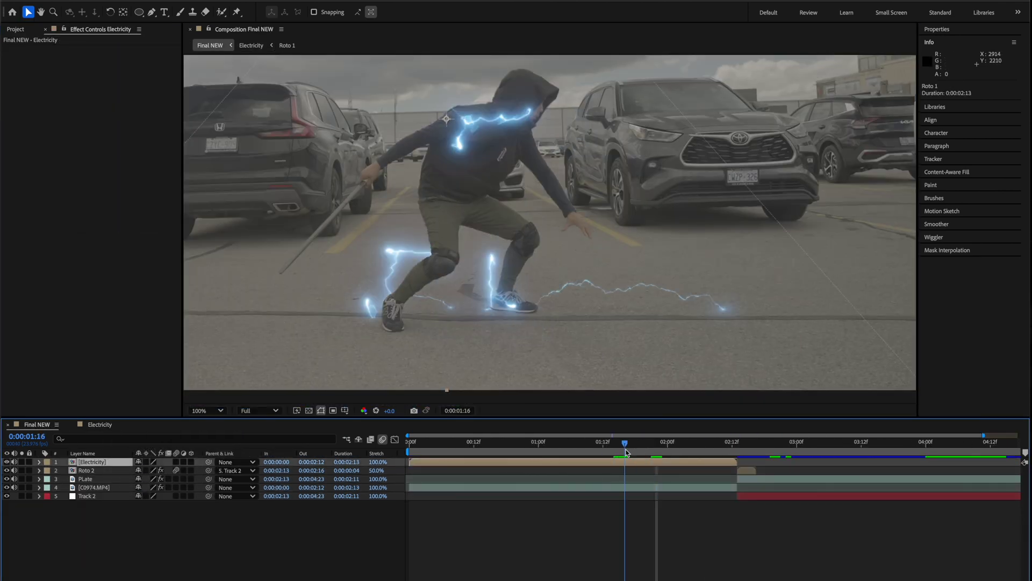
pyautogui.rightClick(91, 462)
pyautogui.moveTo(177, 450)
pyautogui.press('Escape')
pyautogui.press('space')
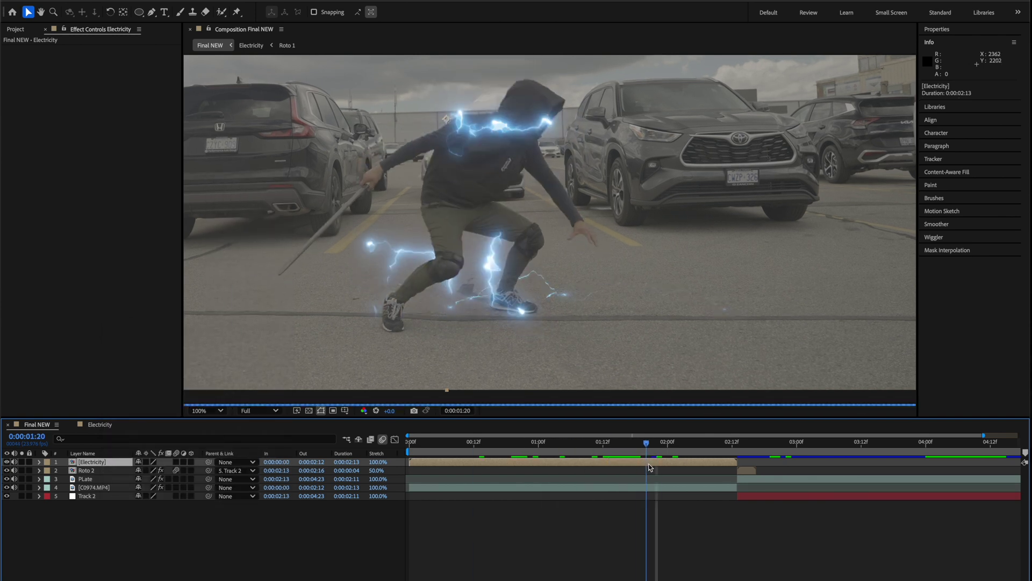
pyautogui.scroll(-1, 543, 319)
pyautogui.scroll(1, 749, 306)
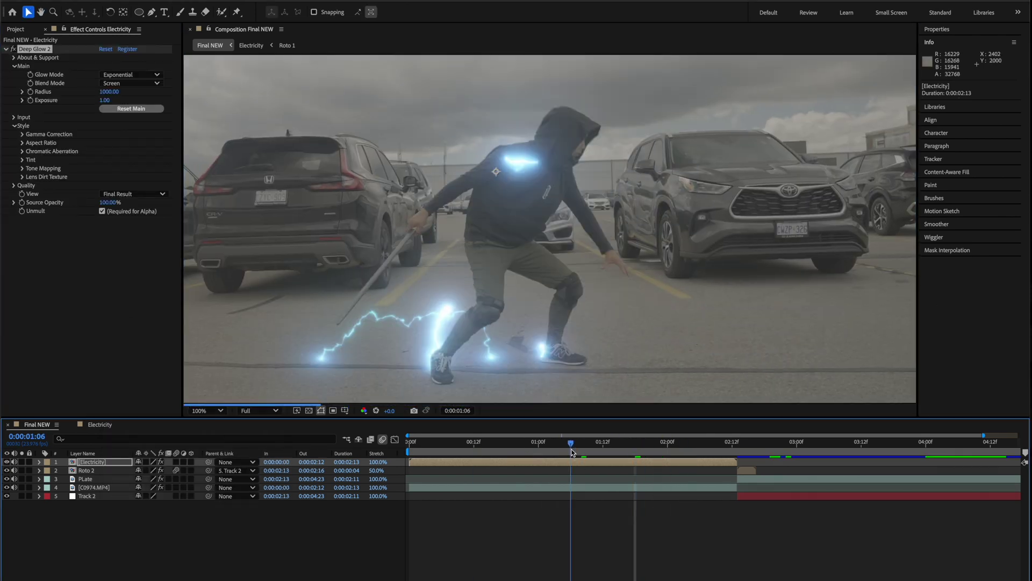
# At frame 01:10, raise the Deep Glow Threshold and increase its Radius to 1630.
pyautogui.click(593, 450)
pyautogui.moveTo(128, 126); pyautogui.dragTo(149, 129)
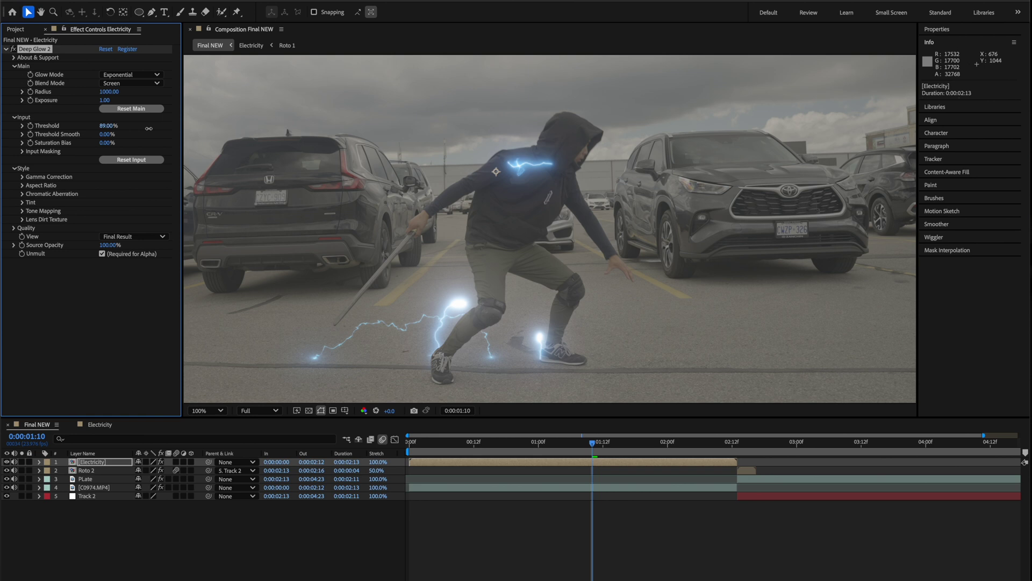
pyautogui.moveTo(109, 91); pyautogui.dragTo(212, 98)
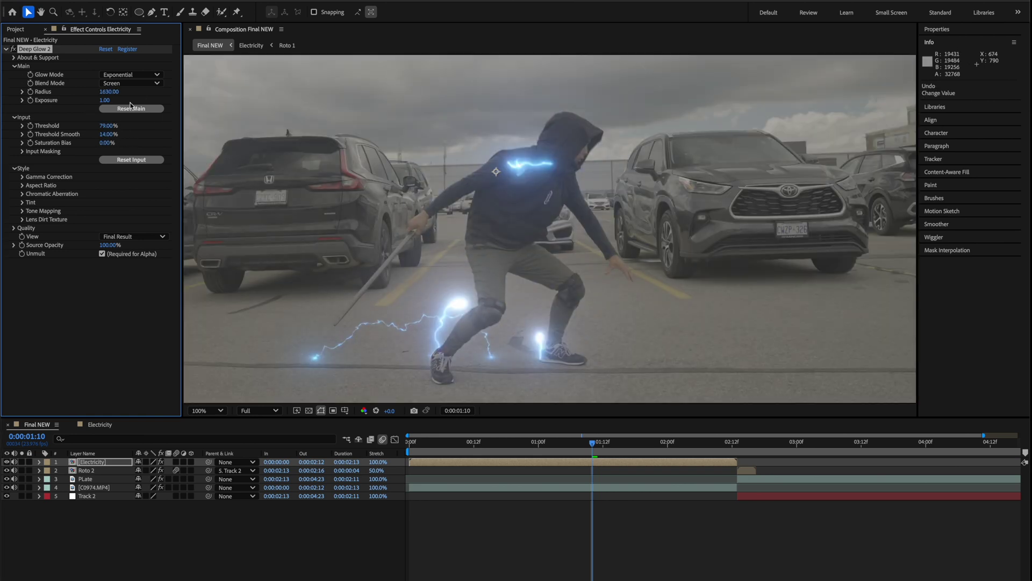
pyautogui.scroll(-1, 511, 322)
pyautogui.click(678, 448)
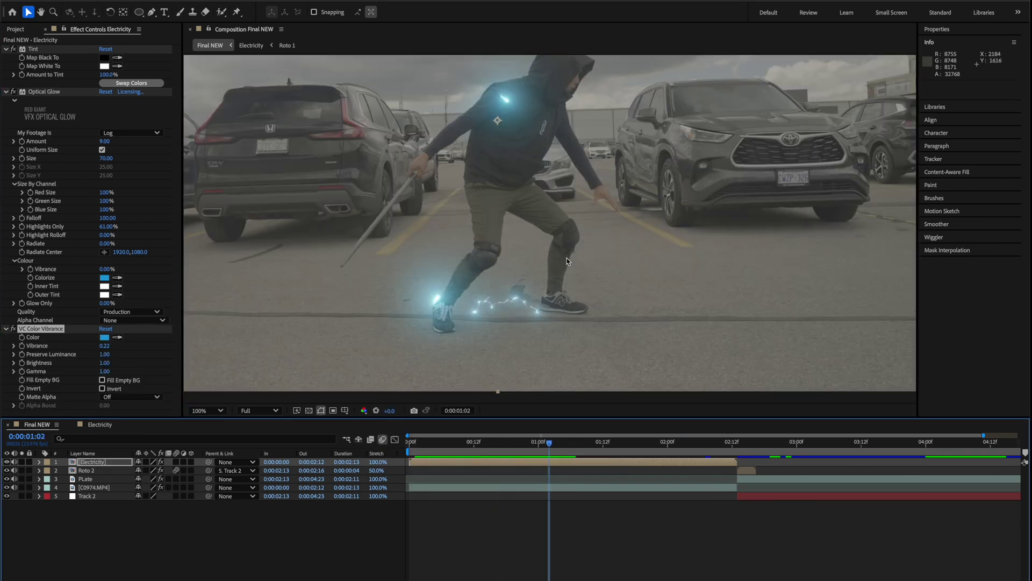
pyautogui.click(107, 0)
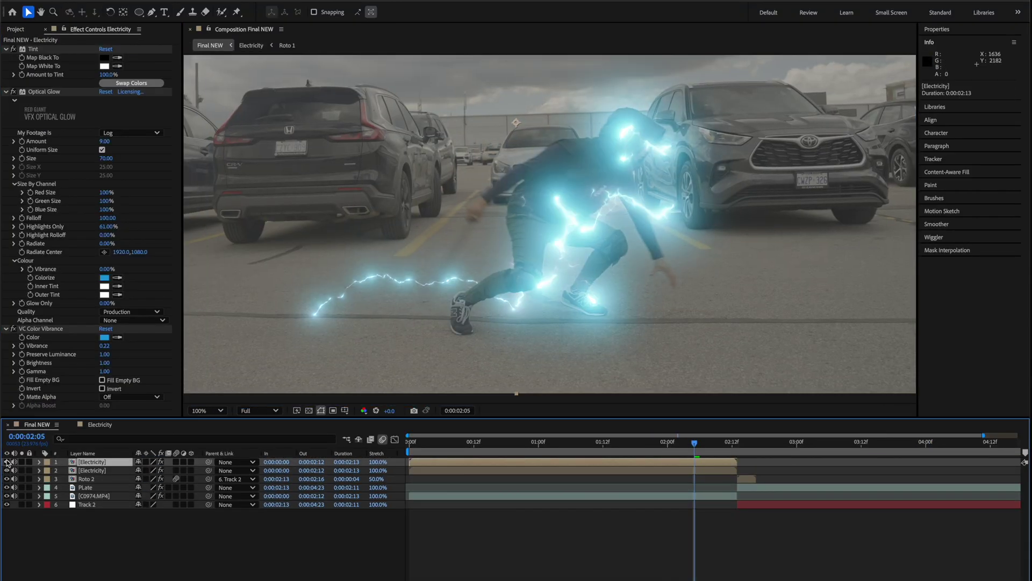
# Duplicate the Electricity layer and nest the copy into its own displacement precomp.
pyautogui.write('Electric 1 Displace')
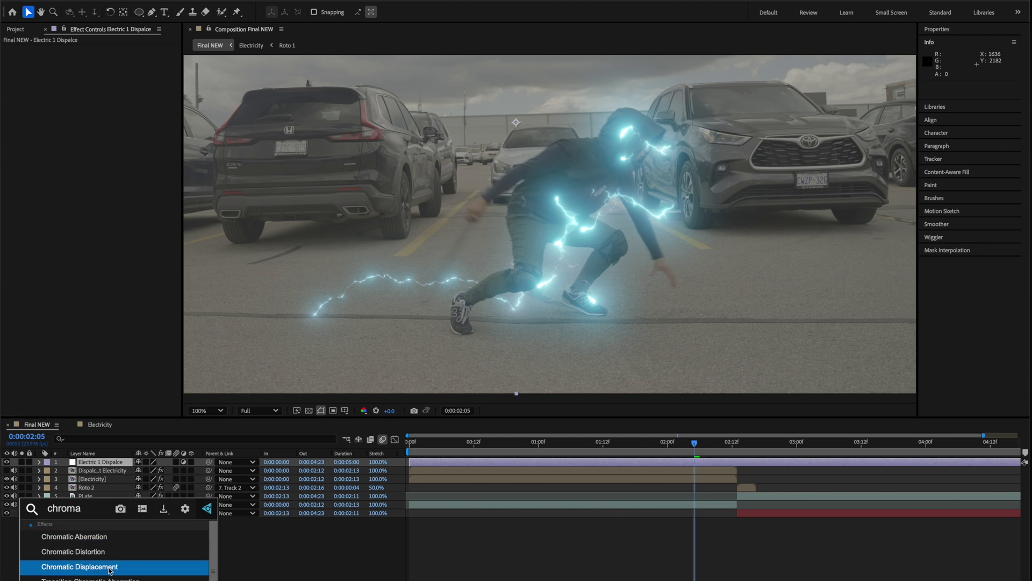
pyautogui.click(110, 567)
pyautogui.click(528, 448)
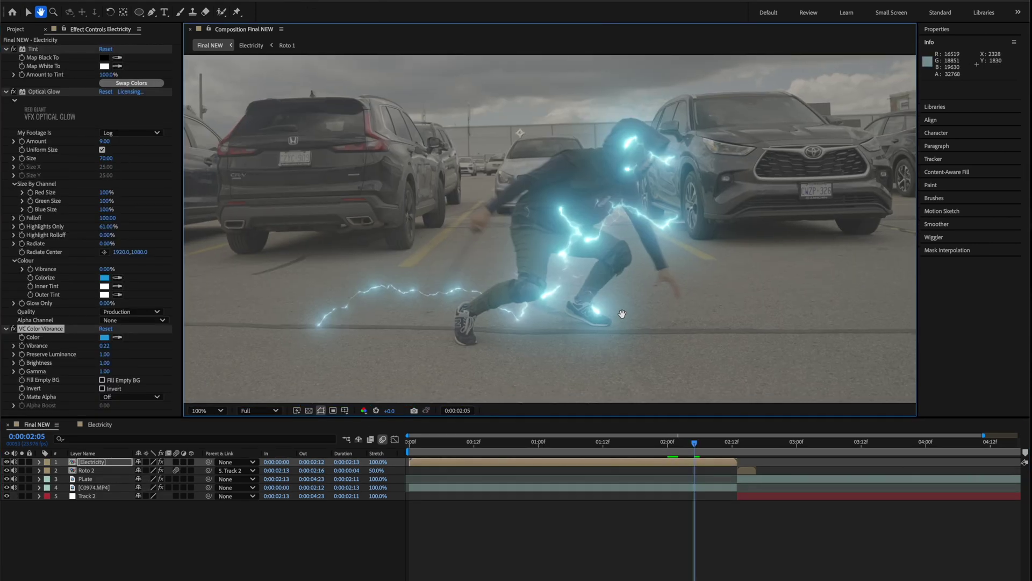
pyautogui.hotkey('ctrl', 'd')
pyautogui.rightClick(105, 462)
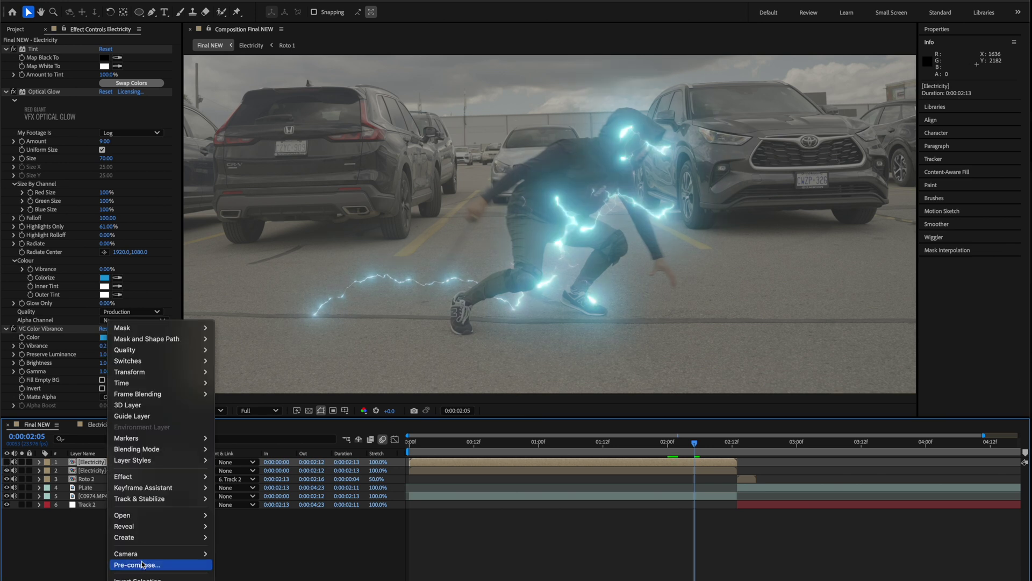
pyautogui.press('Escape')
pyautogui.press('Return')
pyautogui.write('Dispalcement Elec')
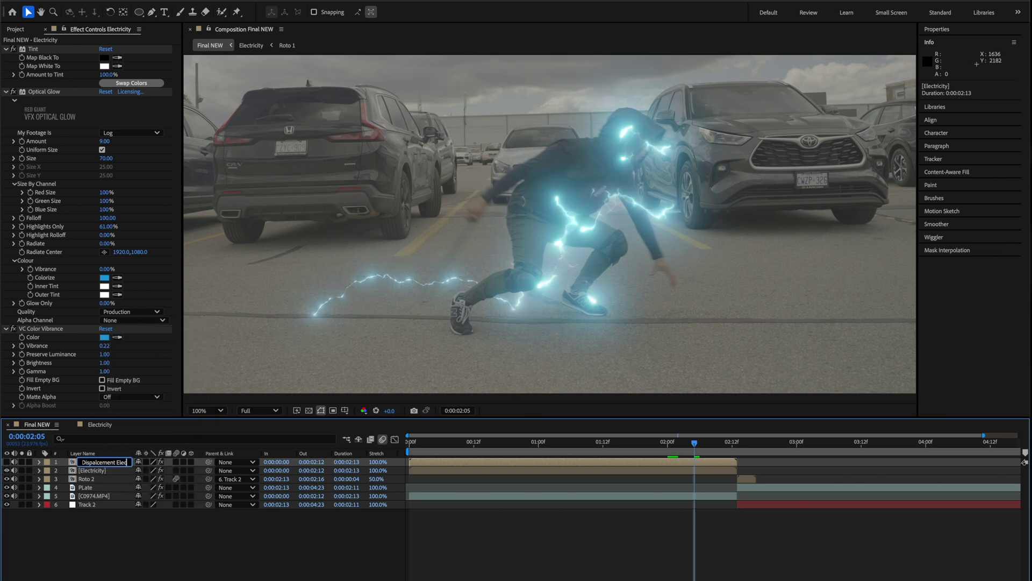
# Apply Chromatic Displacement to the new adjustment layer with displace amount -2.00.
pyautogui.rightClick(88, 559)
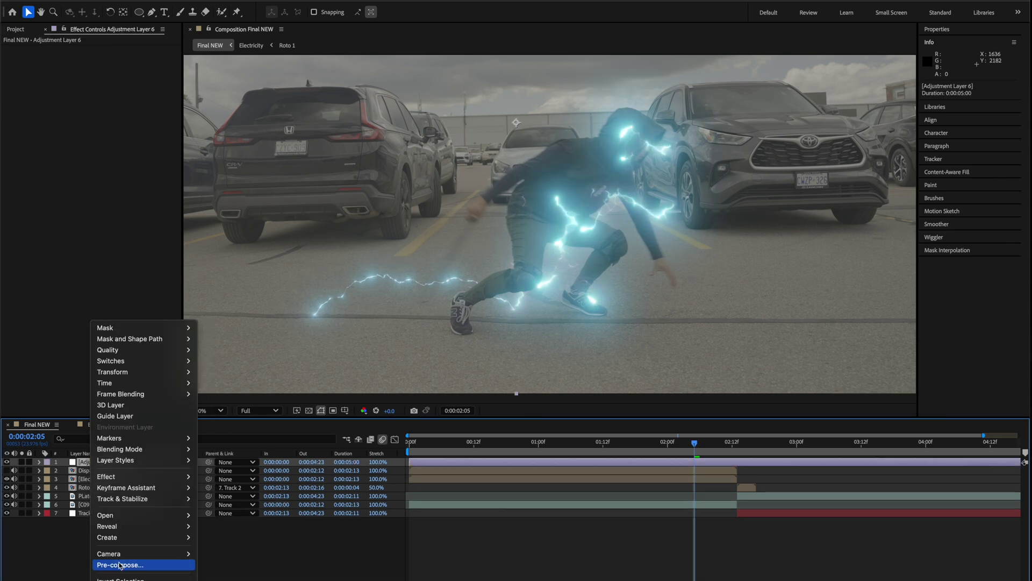
pyautogui.click(225, 379)
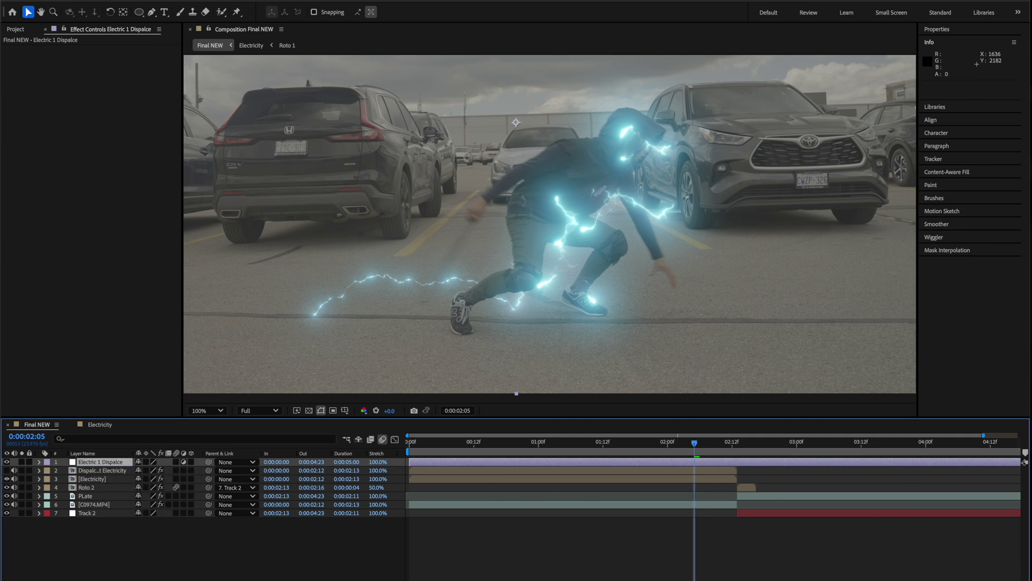
pyautogui.click(124, 569)
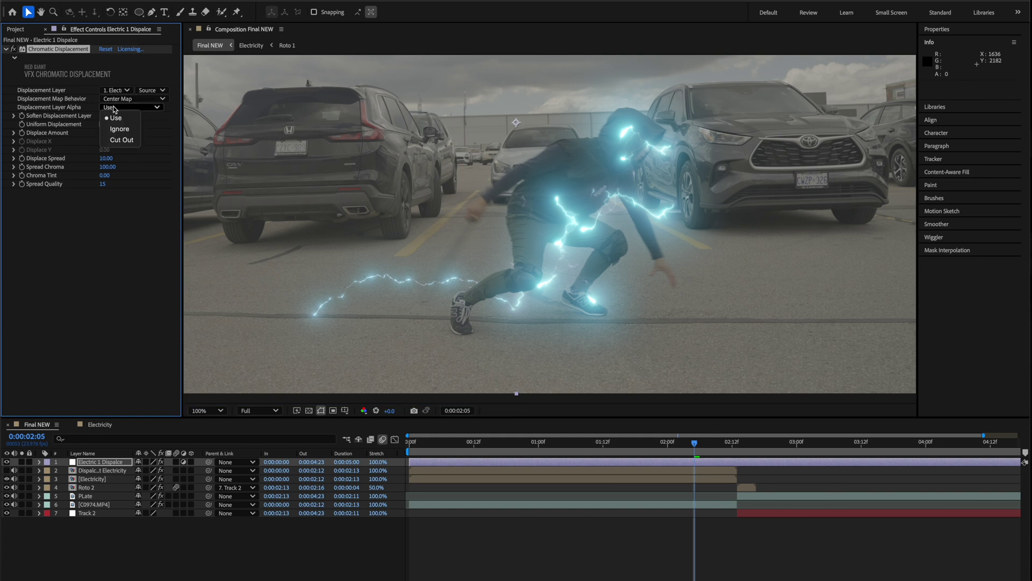
pyautogui.moveTo(105, 133); pyautogui.dragTo(105, 135)
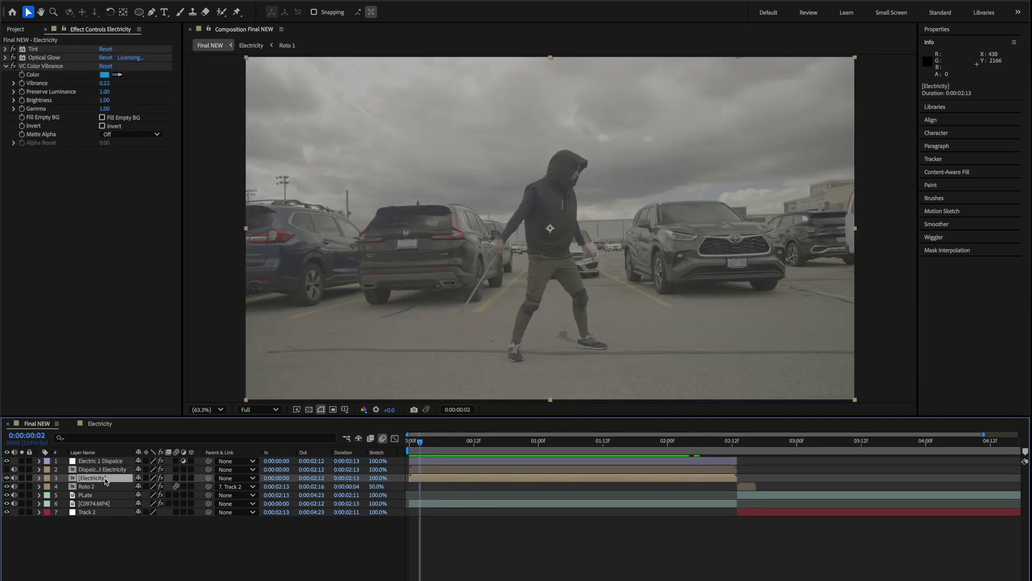
# Duplicate Electricity as 'Floor Light', tilt it flat onto the ground, and add Fast Box Blur.
pyautogui.hotkey('ctrl', 'd')
pyautogui.rightClick(92, 486)
pyautogui.click(108, 559)
pyautogui.write('Floor Light')
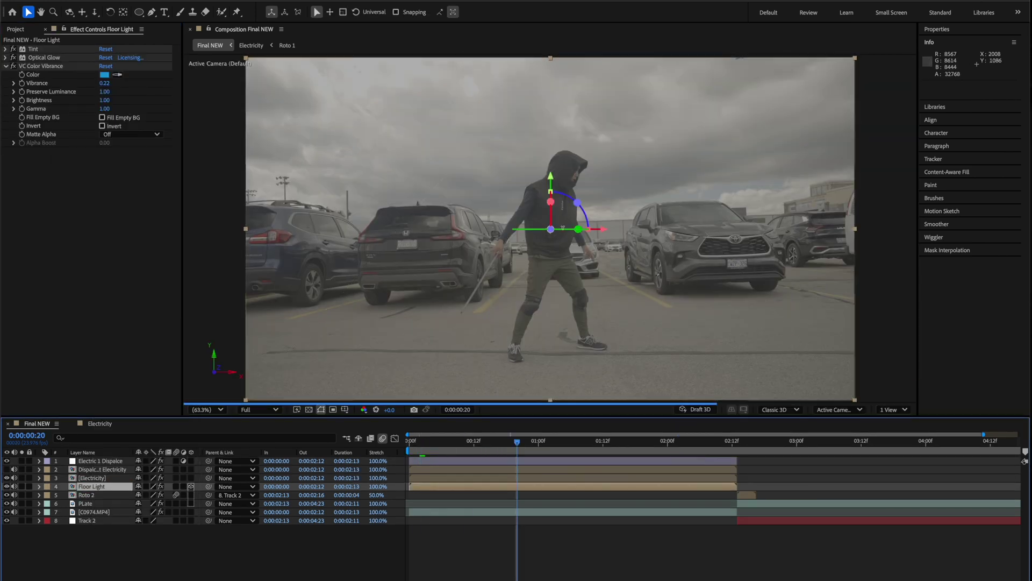
pyautogui.moveTo(559, 205); pyautogui.dragTo(555, 165)
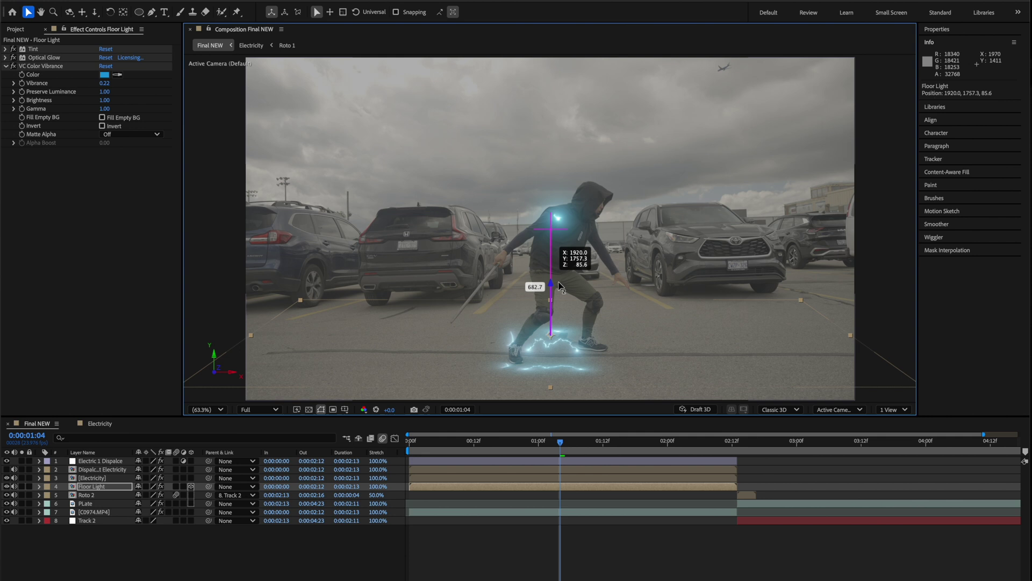
pyautogui.press('a')
pyautogui.press('Return')
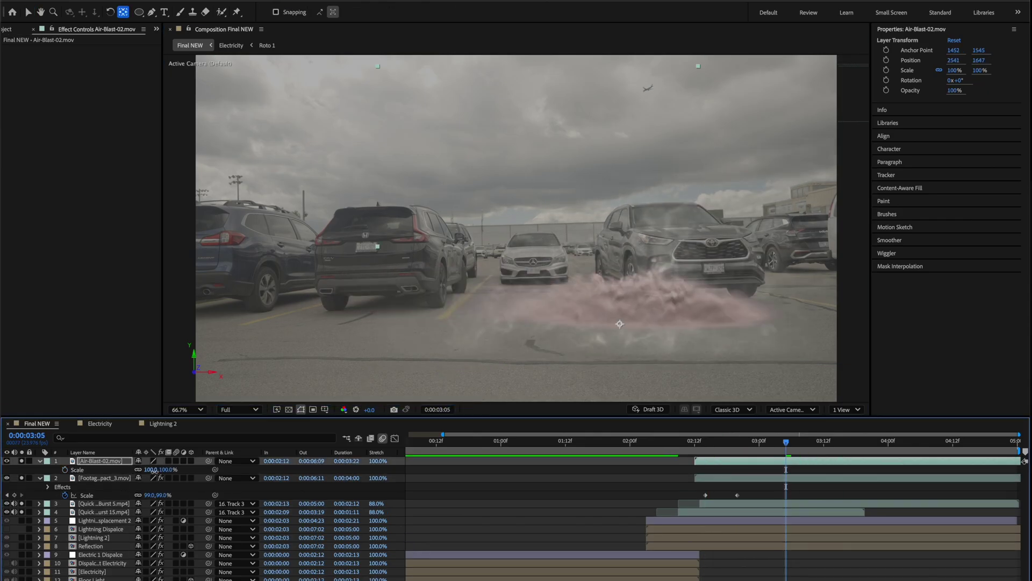
# Reposition the Air-Blast smoke, apply Tritone, and add Displacement Map to the Smoke Displace layer.
pyautogui.moveTo(772, 450); pyautogui.dragTo(783, 438)
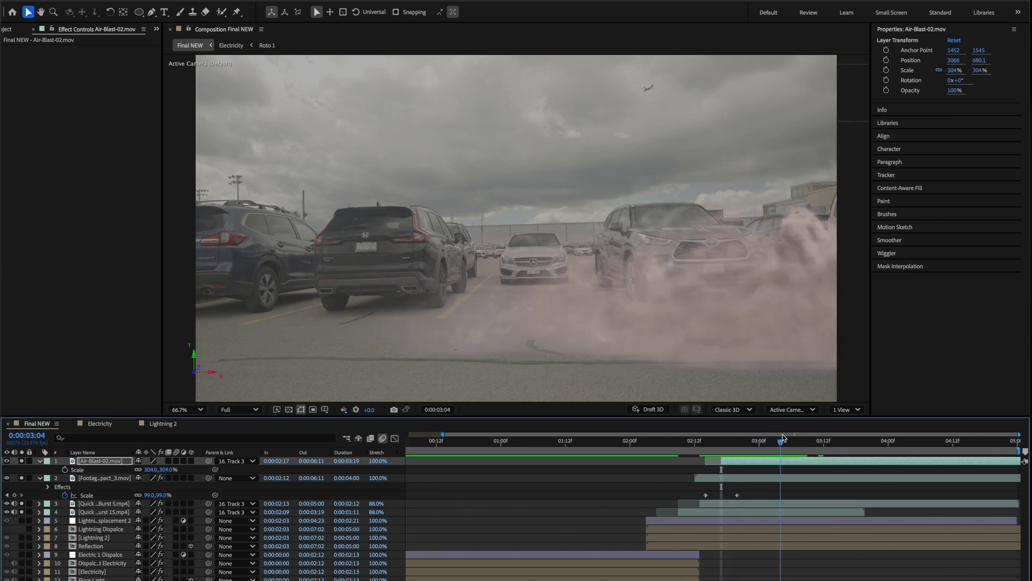
pyautogui.click(799, 449)
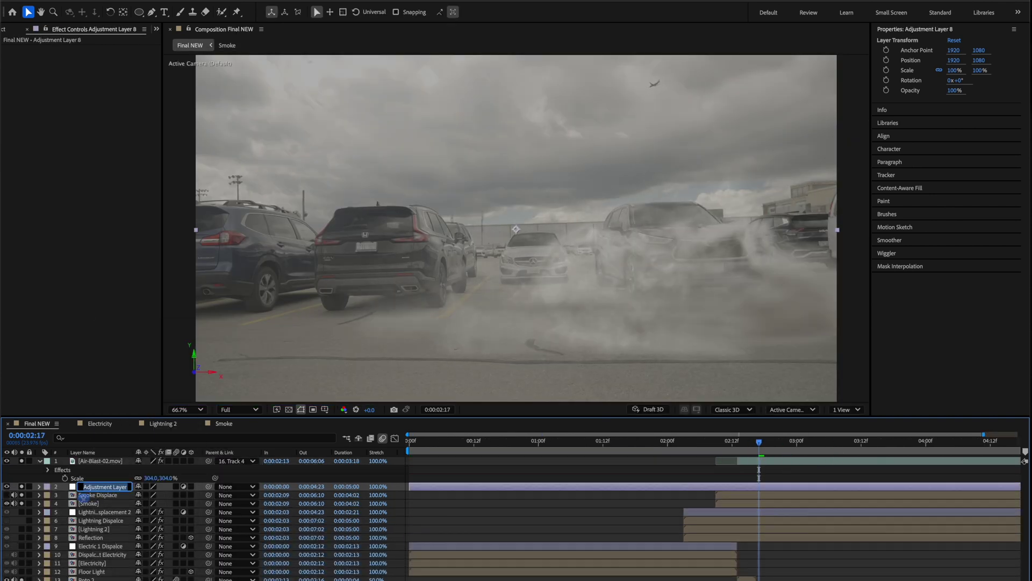
pyautogui.hotkey('ctrl', 'space')
pyautogui.write('disp')
pyautogui.press('Return')
pyautogui.hotkey('ctrl', 'space')
# Open the Lightning 2 composition, close the camera shake panel, and preview the playback.
pyautogui.write('comp')
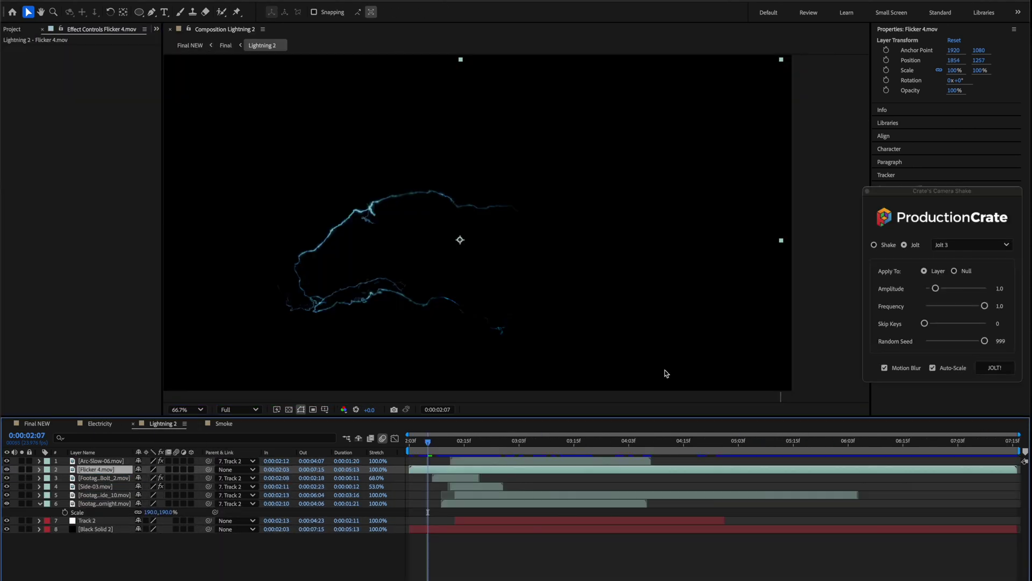
pyautogui.click(460, 442)
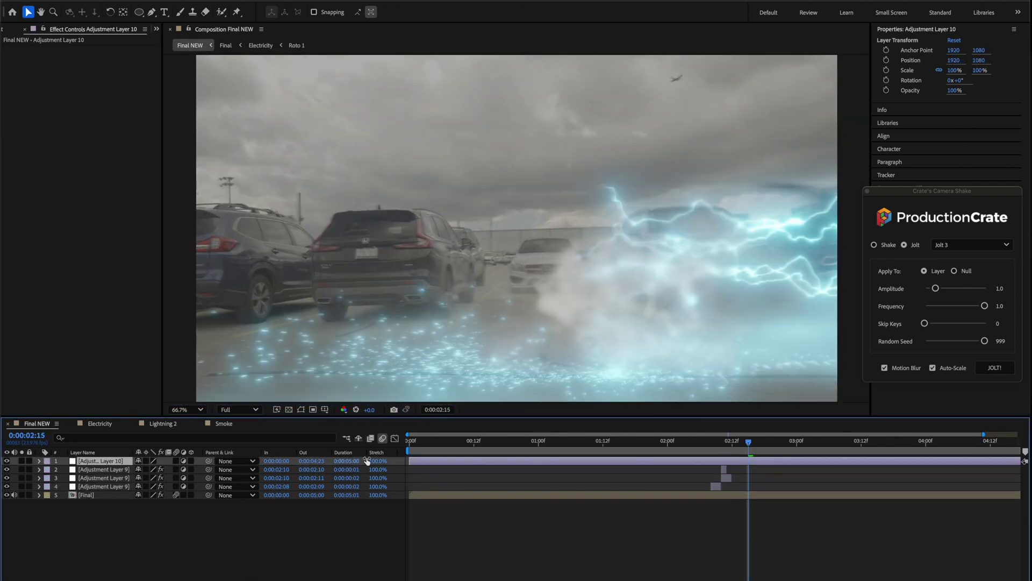
pyautogui.click(868, 192)
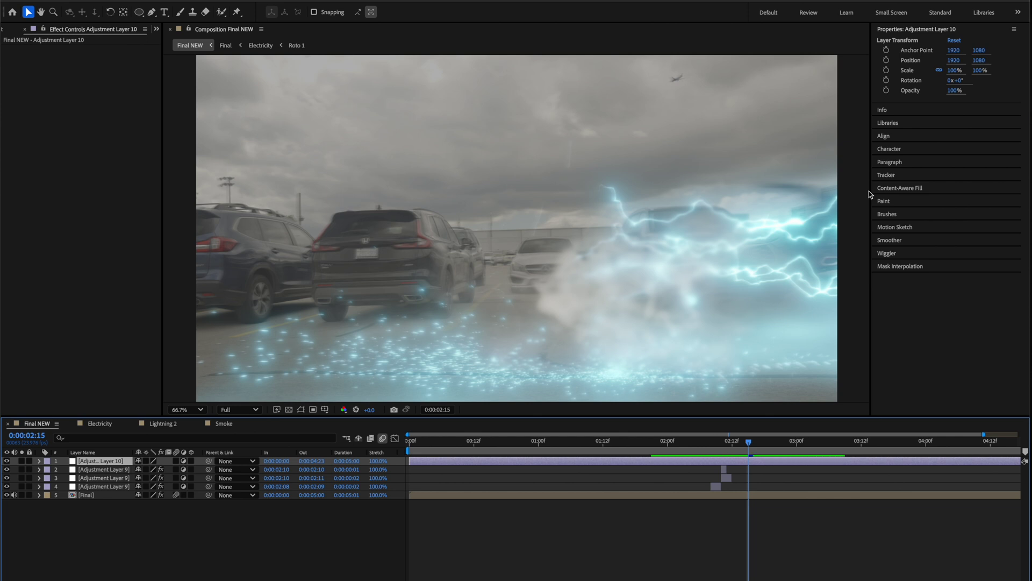
pyautogui.press('space')
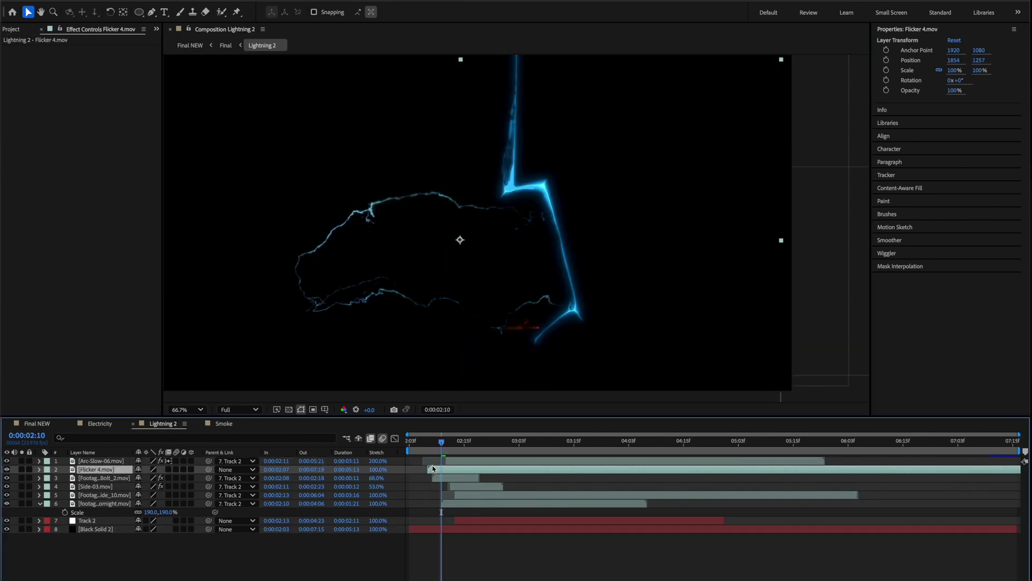
# Start Flicker 4.mov at 2:10, split it there, and rotate the bolt to 71.3°.
pyautogui.moveTo(422, 470); pyautogui.dragTo(495, 456)
pyautogui.hotkey('ctrl', 'shift', 'd')
pyautogui.hotkey('ctrl', 'shift', 'd')
pyautogui.hotkey('ctrl', 'shift', 'd')
pyautogui.hotkey('ctrl', 'shift', 'd')
pyautogui.press('w')
pyautogui.moveTo(537, 323); pyautogui.dragTo(413, 220)
pyautogui.click(503, 454)
pyautogui.moveTo(503, 454); pyautogui.dragTo(532, 455)
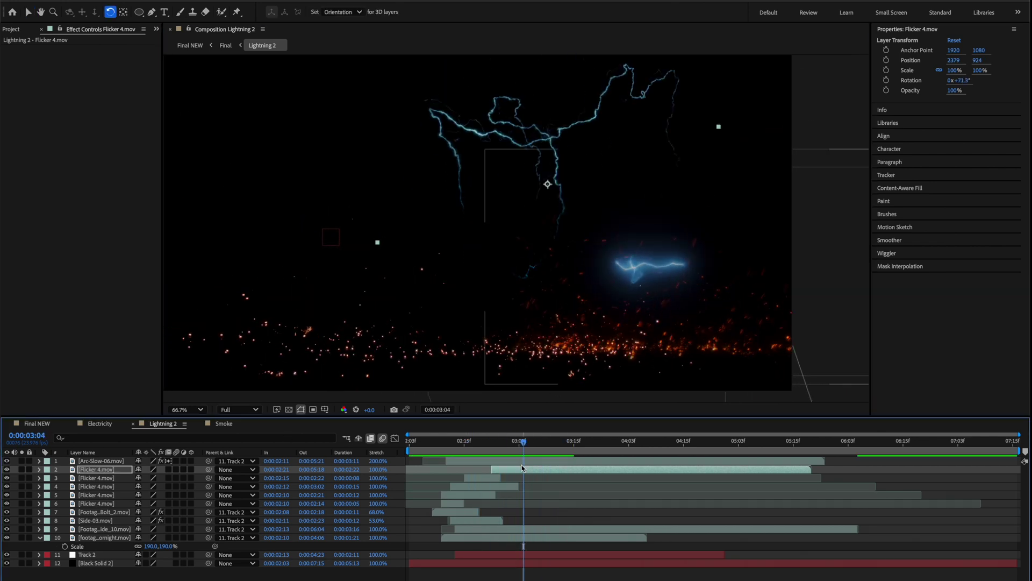
pyautogui.hotkey('ctrl', 'z')
# Move the Flicker 4.mov bolt down toward the sparks and reveal its Scale setting.
pyautogui.press('v')
pyautogui.moveTo(543, 178); pyautogui.dragTo(570, 300)
pyautogui.click(488, 441)
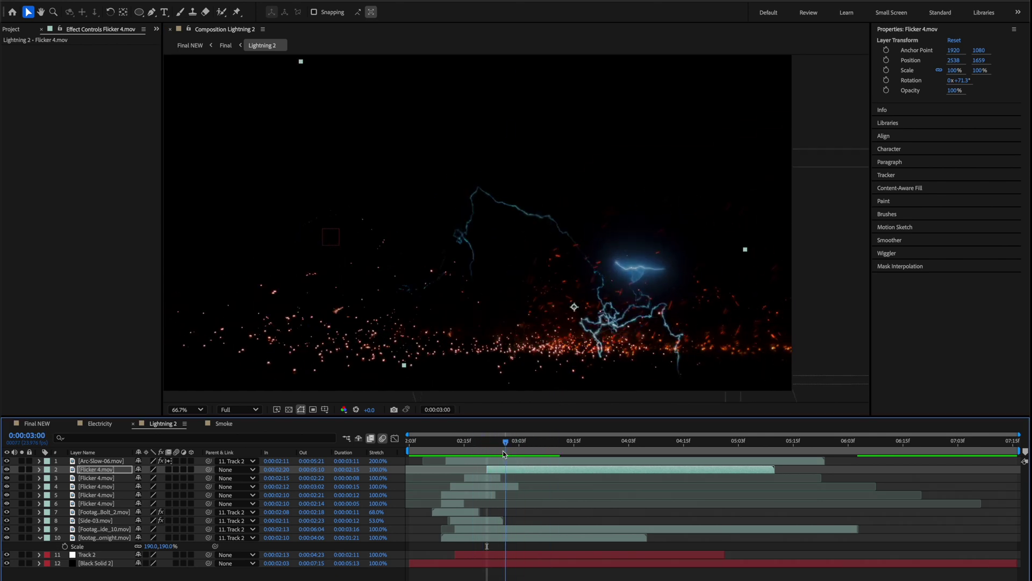
pyautogui.press('s')
pyautogui.press('z')
pyautogui.scroll(7, 598, 276)
pyautogui.scroll(-7, 598, 276)
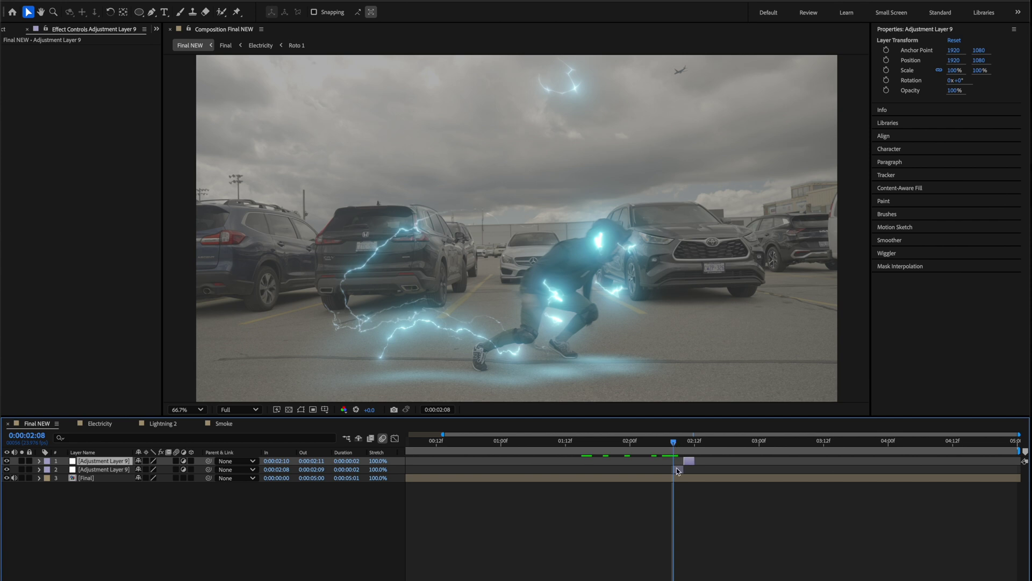
# Apply Find Edges to Adjustment Layer 9, keyframing Invert off at 02:08 and on at 02:09.
pyautogui.click(677, 471)
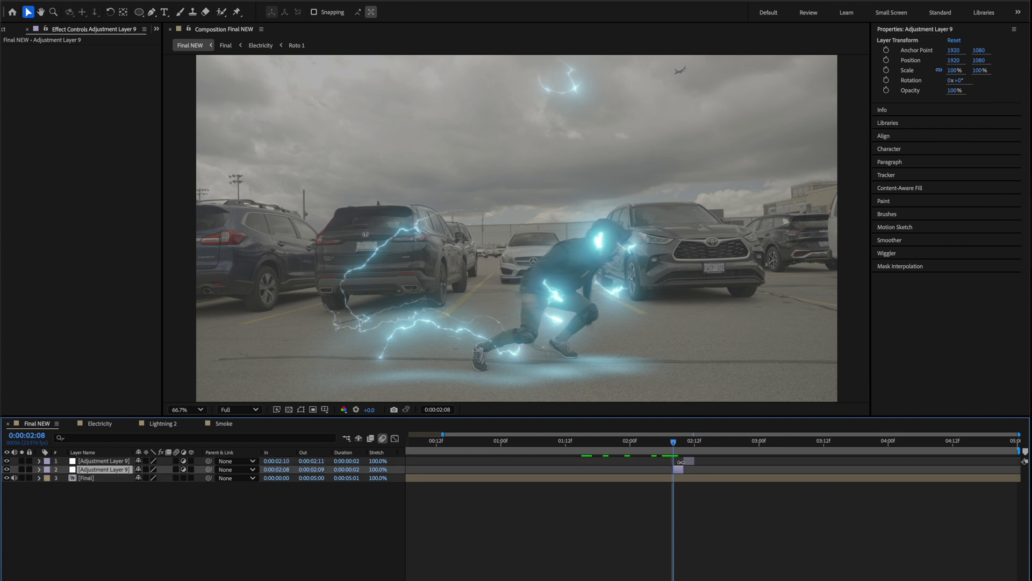
pyautogui.hotkey('ctrl', 'space')
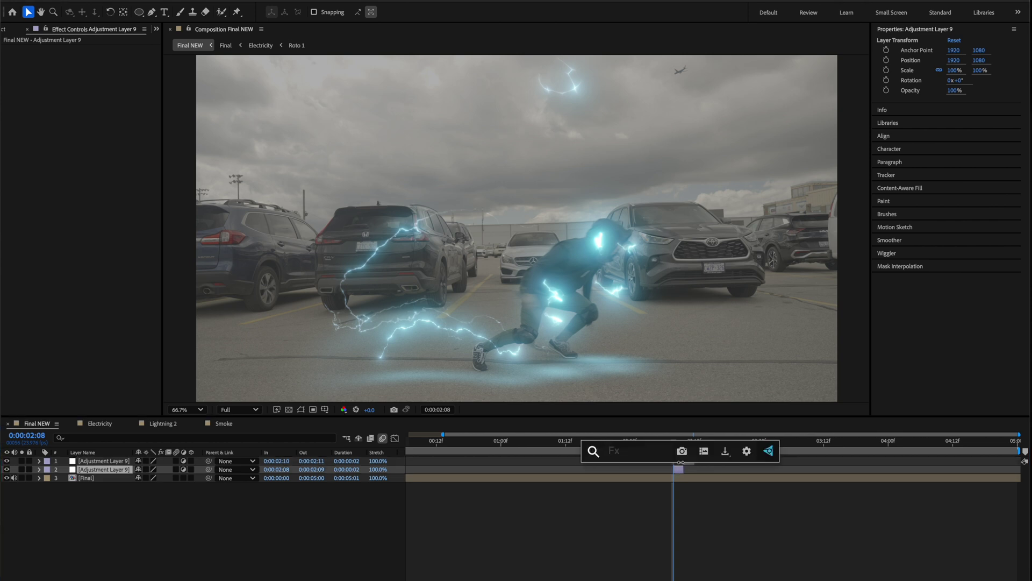
pyautogui.write('find')
pyautogui.press('Return')
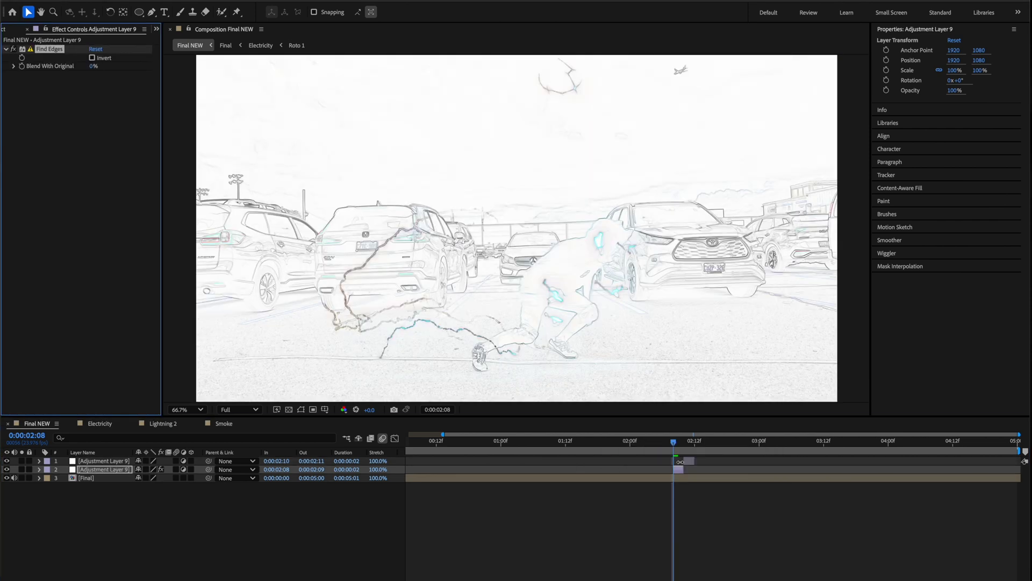
pyautogui.click(679, 455)
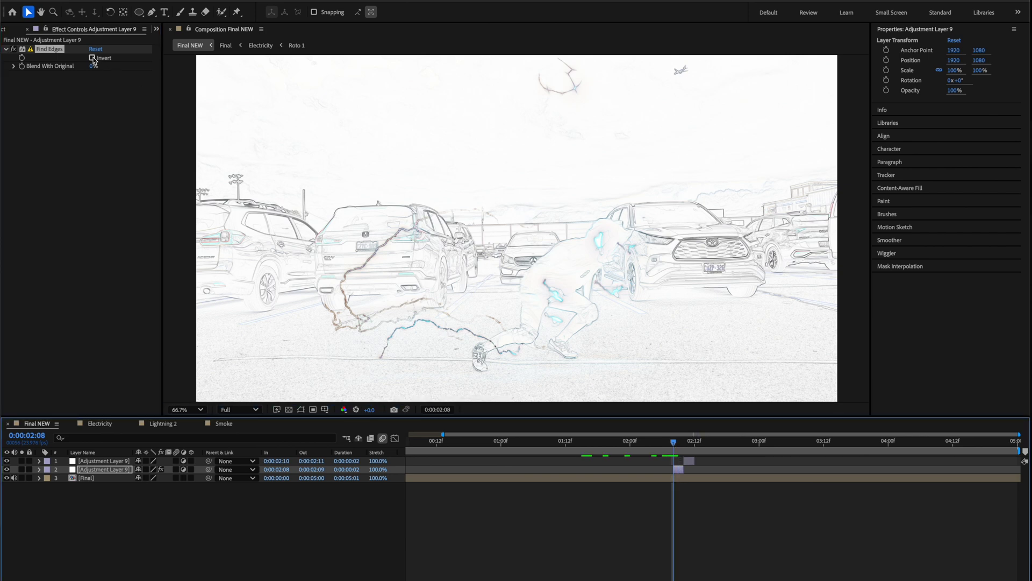
pyautogui.click(22, 57)
pyautogui.press('pagedown')
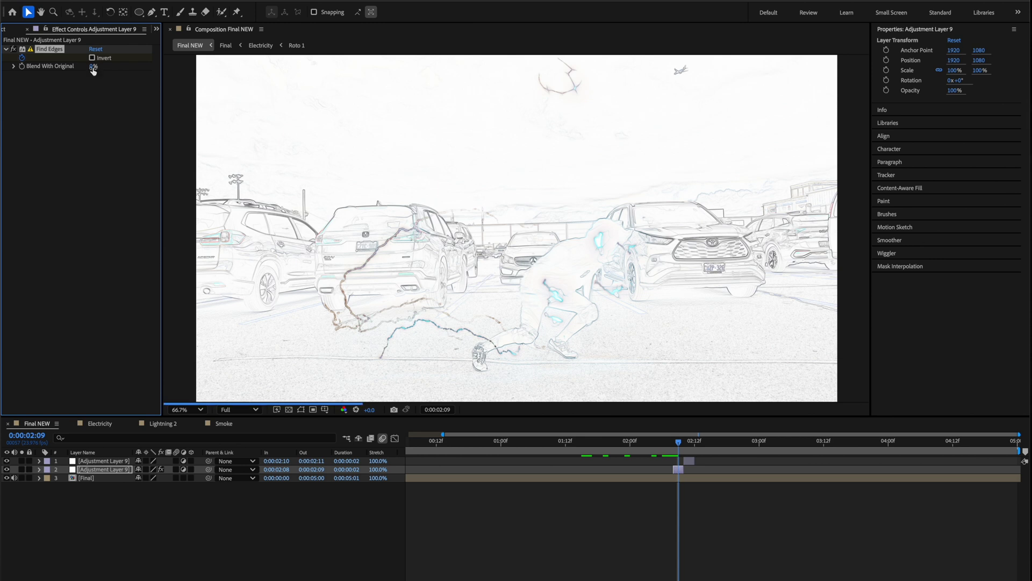
pyautogui.click(92, 58)
pyautogui.press('pagedown')
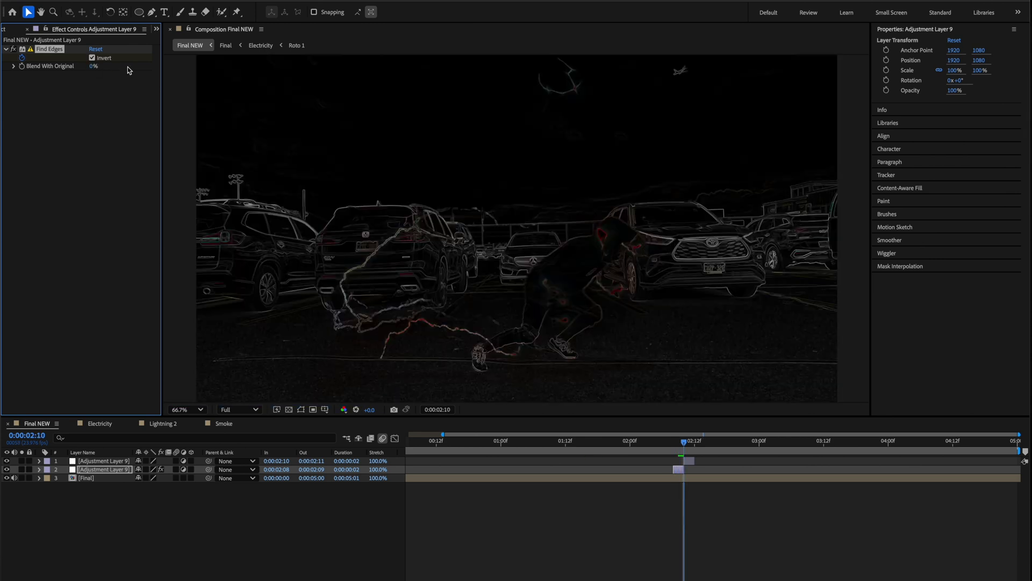
pyautogui.click(693, 459)
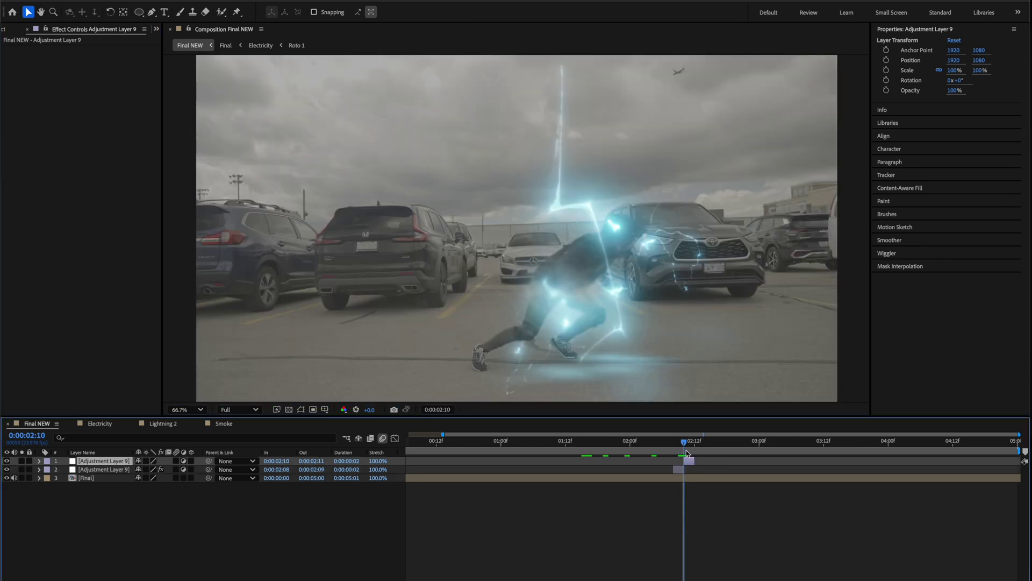
# Apply CC Light Rays to the top adjustment layer and check the flash at 02:10.
pyautogui.hotkey('ctrl', 'space')
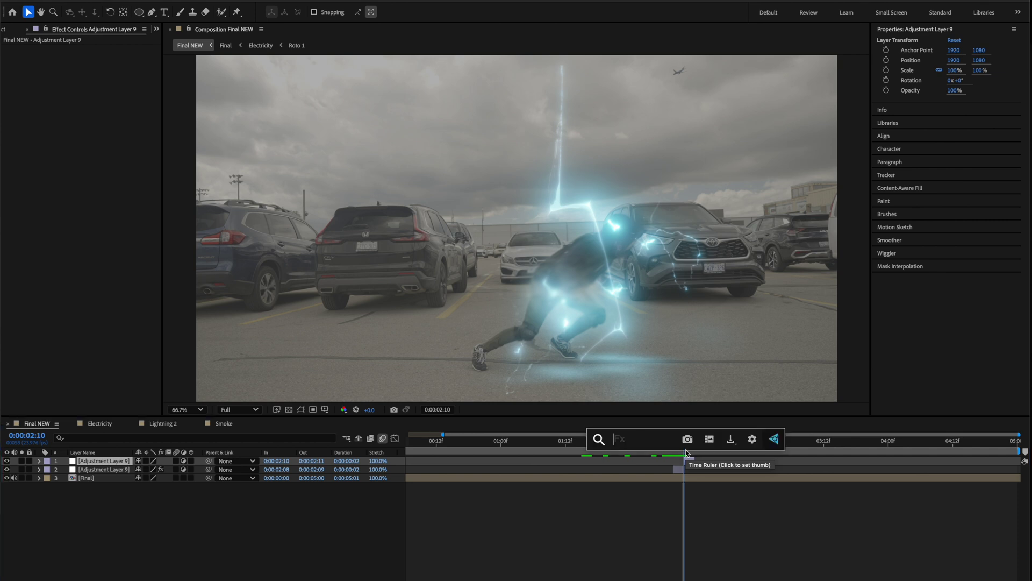
pyautogui.write('ra')
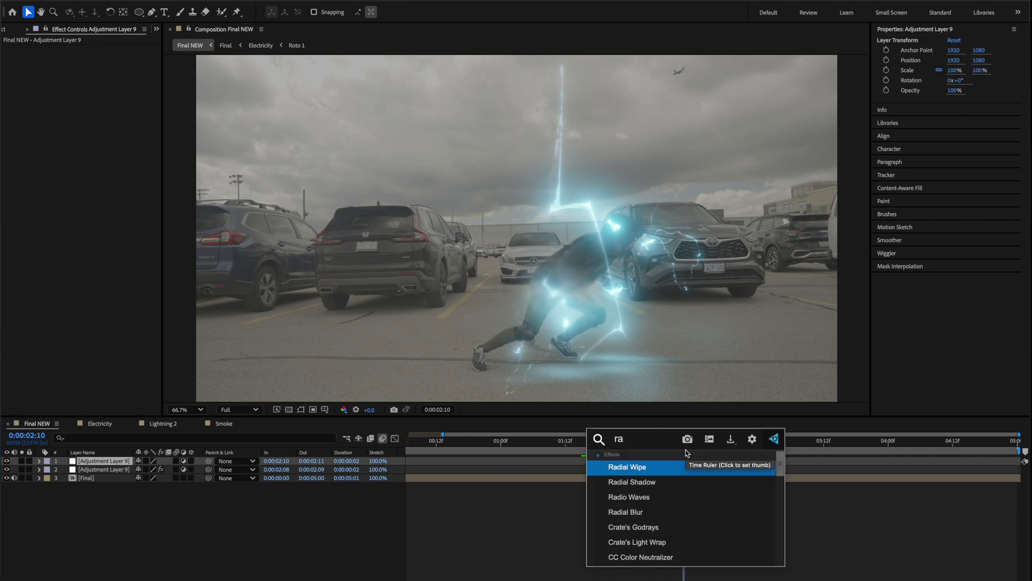
pyautogui.press('BackSpace')
pyautogui.press('BackSpace')
pyautogui.write('cc ra')
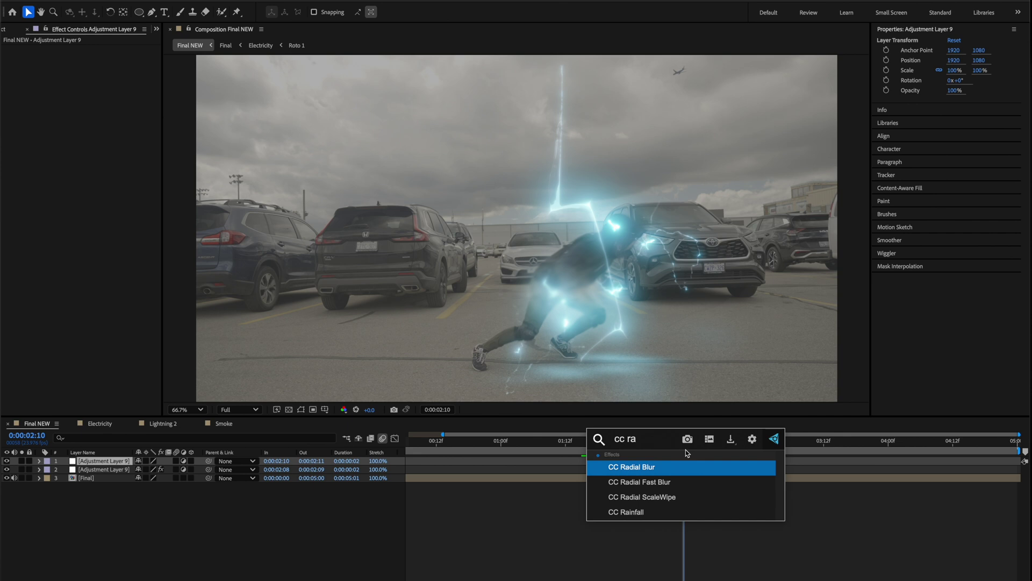
pyautogui.press('BackSpace')
pyautogui.press('BackSpace')
pyautogui.write('ligh')
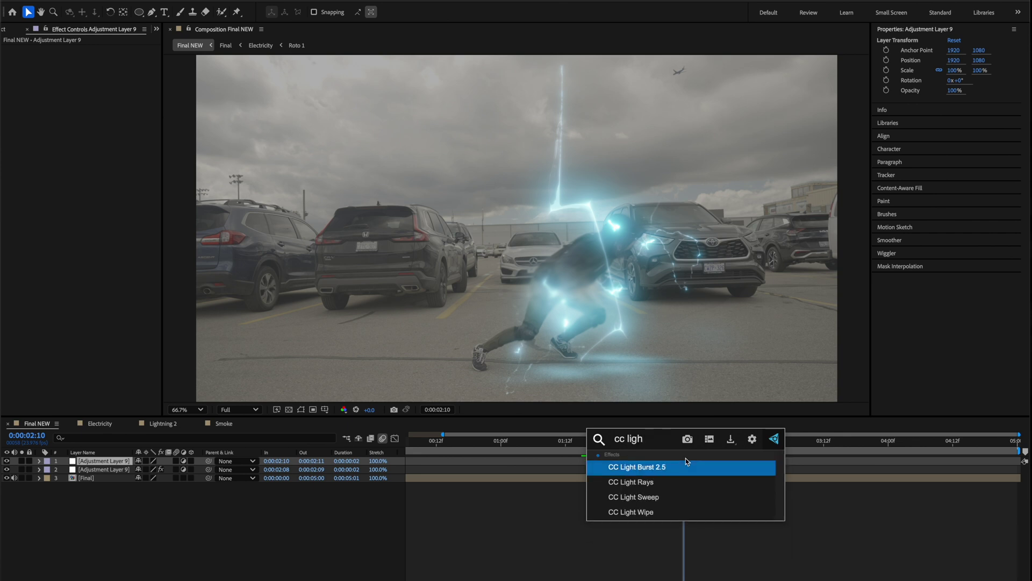
pyautogui.click(676, 483)
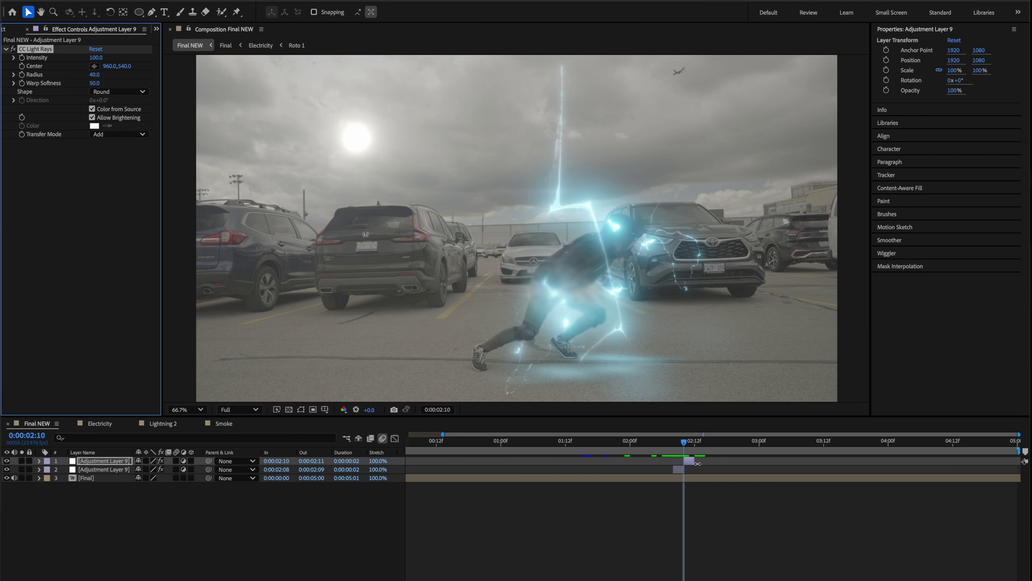
pyautogui.press('pagedown')
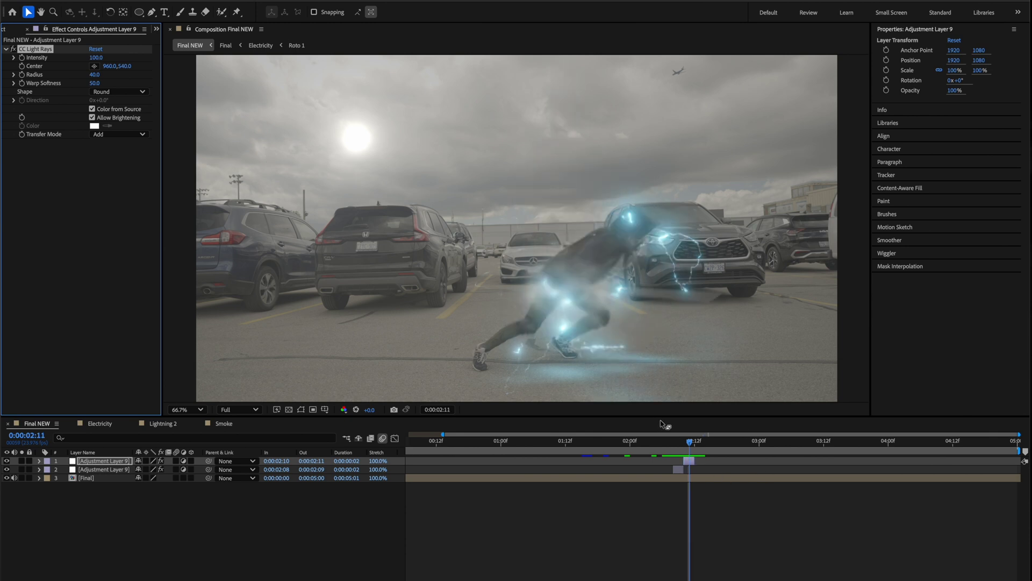
pyautogui.press('pageup')
pyautogui.press('pageup')
pyautogui.press('pagedown')
# Remove the CC Light Rays effect from the top adjustment layer.
pyautogui.click(692, 462)
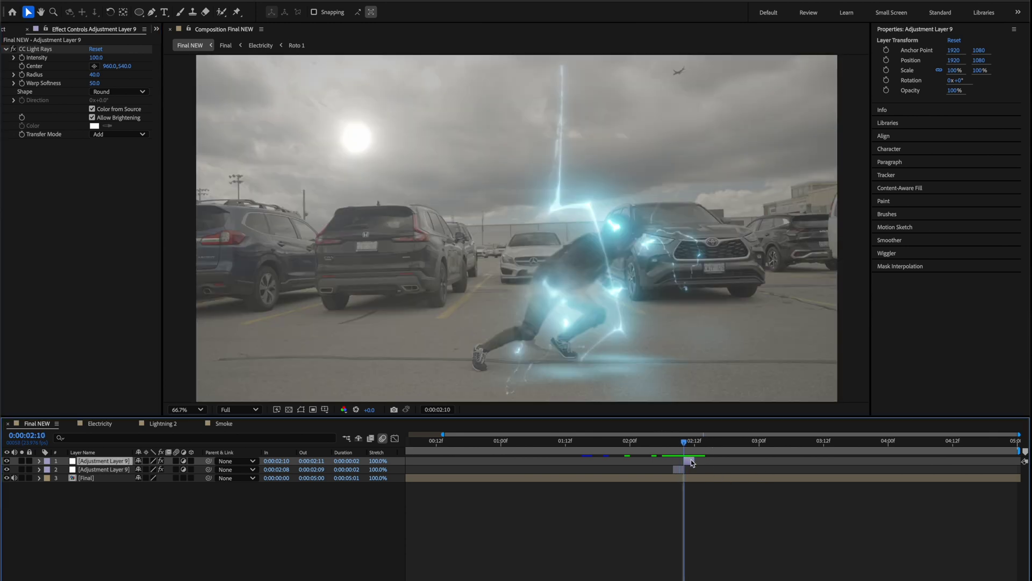
pyautogui.click(91, 49)
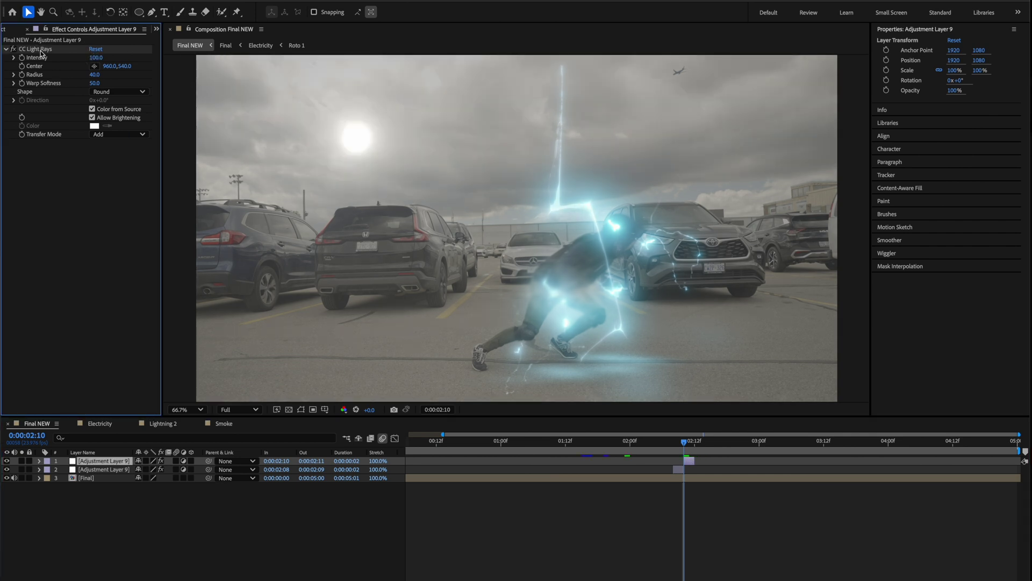
pyautogui.click(41, 51)
pyautogui.press('Delete')
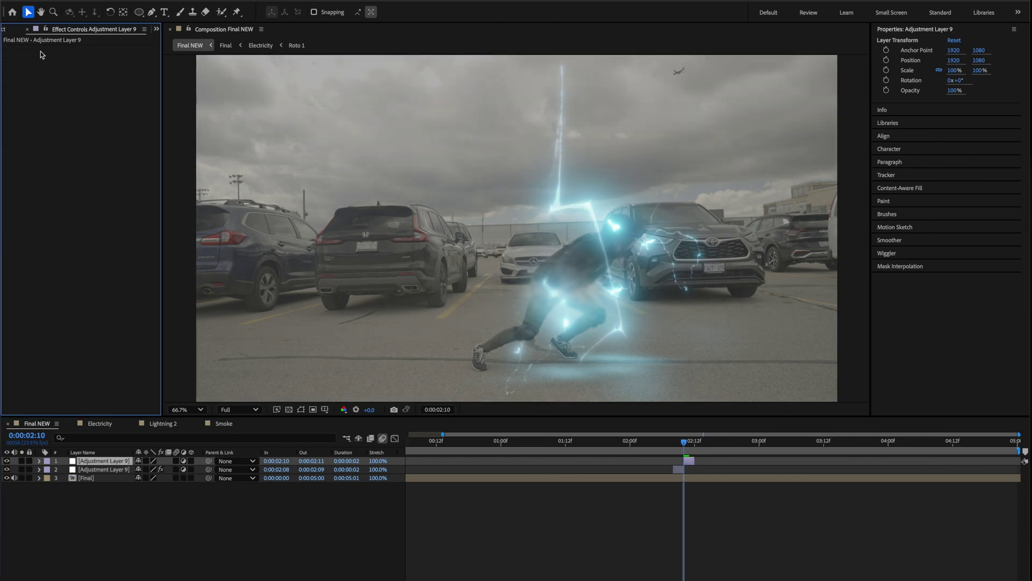
# Add a one-frame CC Light Burst 2.5 flash at ray length 50, then duplicate the Find Edges layer.
pyautogui.hotkey('ctrl', 'space')
pyautogui.write('cc ligh')
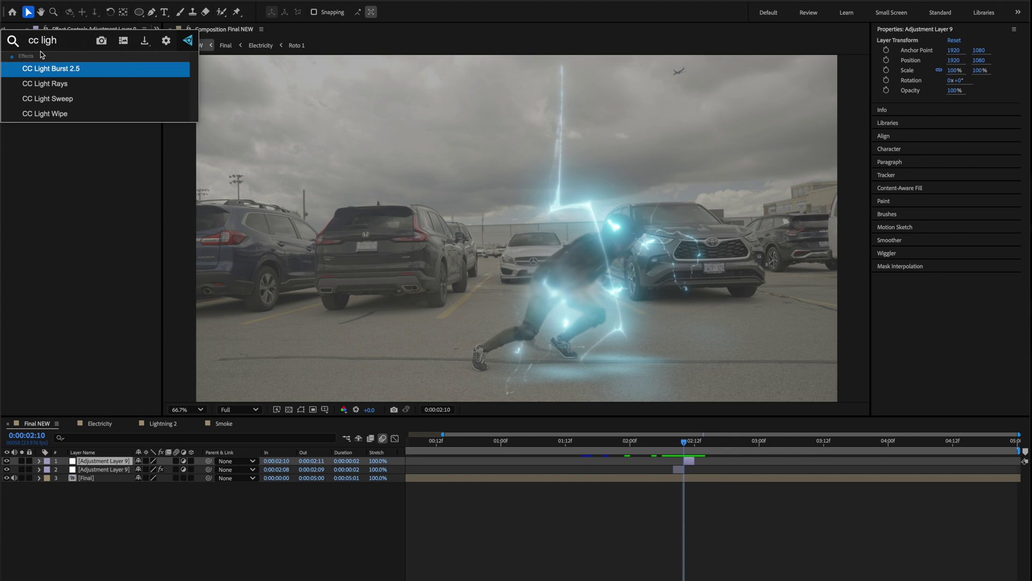
pyautogui.click(49, 68)
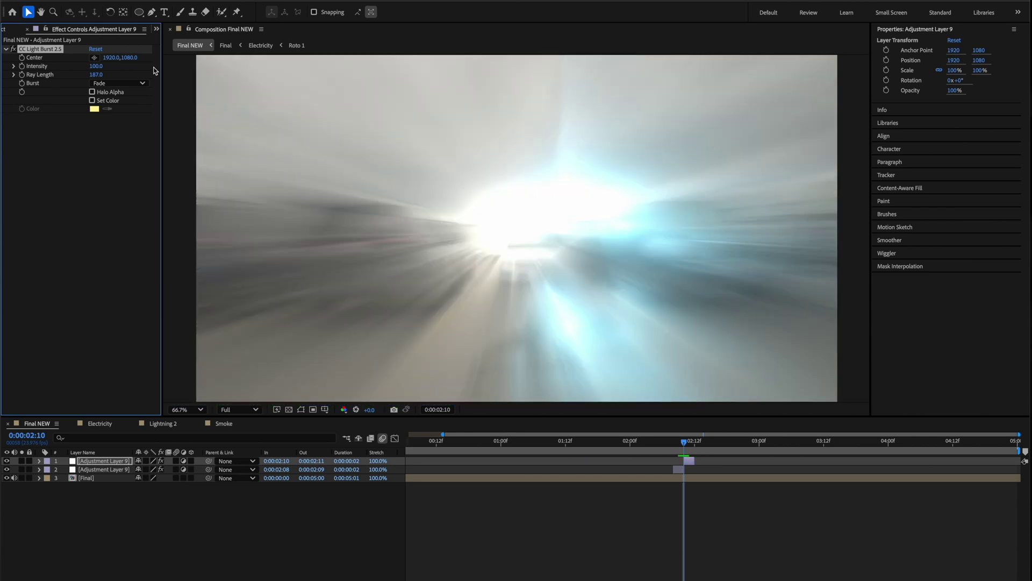
pyautogui.hotkey('ctrl', 'z')
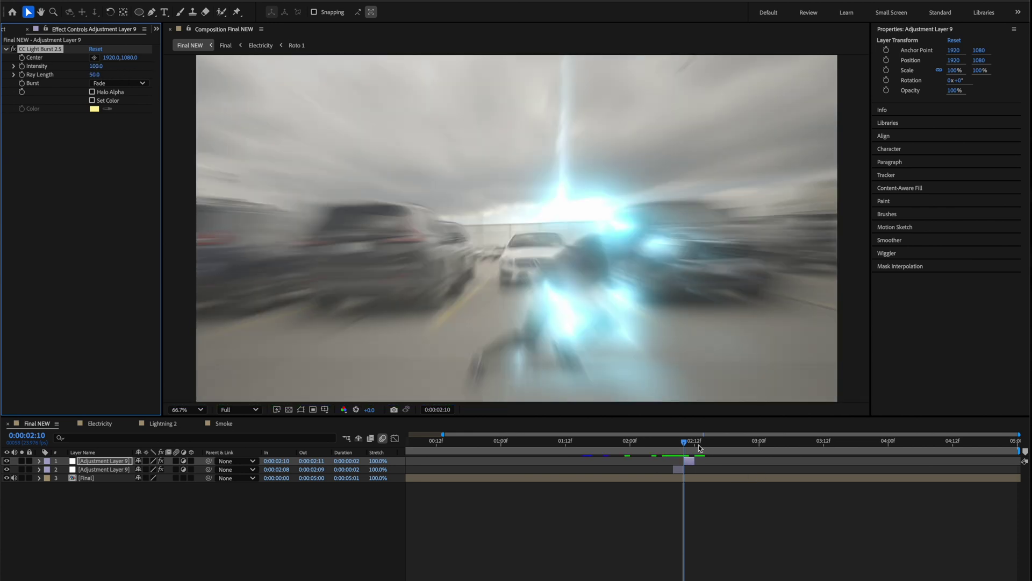
pyautogui.click(689, 442)
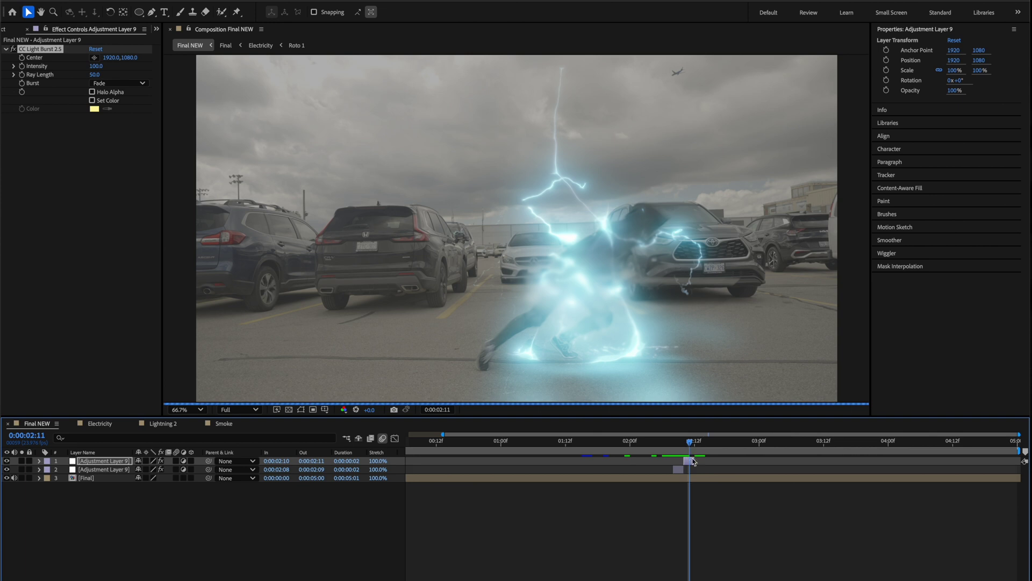
pyautogui.moveTo(694, 461)
pyautogui.mouseDown()
pyautogui.moveTo(684, 443)
pyautogui.moveTo(709, 445)
pyautogui.moveTo(695, 443)
pyautogui.mouseUp()
pyautogui.click(676, 469)
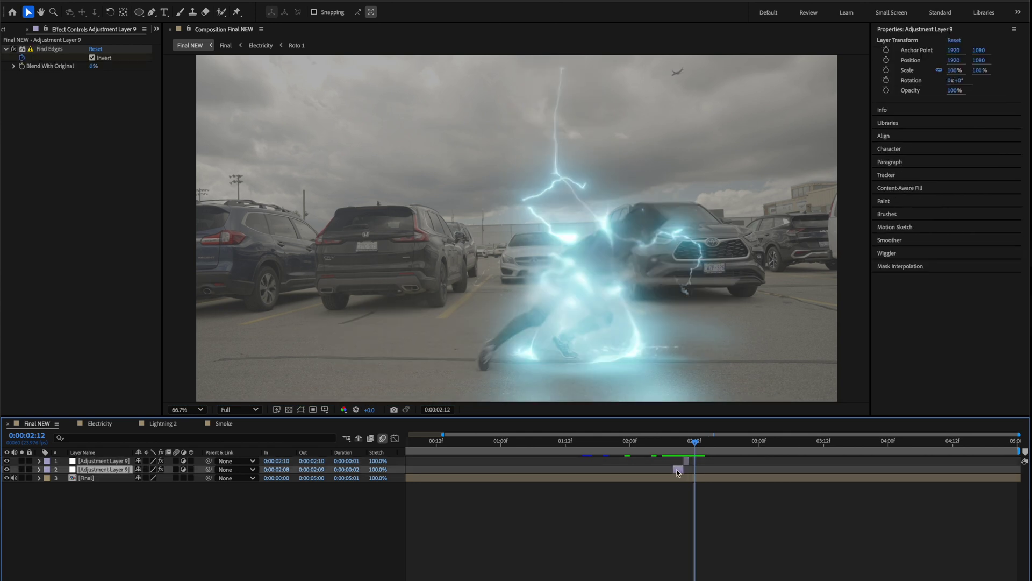
pyautogui.hotkey('ctrl', 'd')
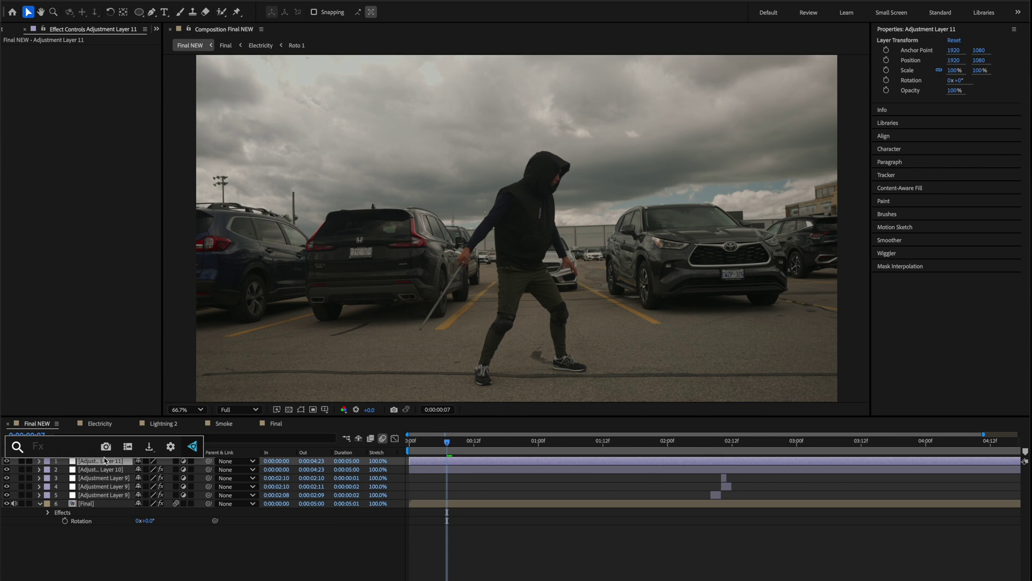
# Grade the shot with a Color LUT using Distant Teal +.cube from gamut - IMMERSION.
pyautogui.hotkey('ctrl', 'space')
pyautogui.write('lut')
pyautogui.press('Return')
pyautogui.doubleClick(409, 185)
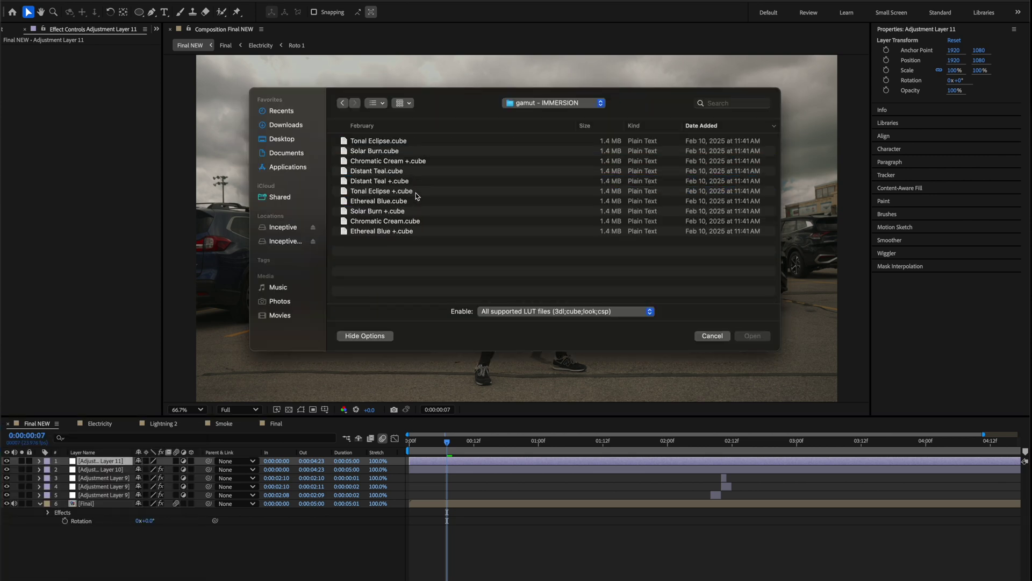
pyautogui.click(417, 192)
pyautogui.click(407, 183)
pyautogui.doubleClick(408, 183)
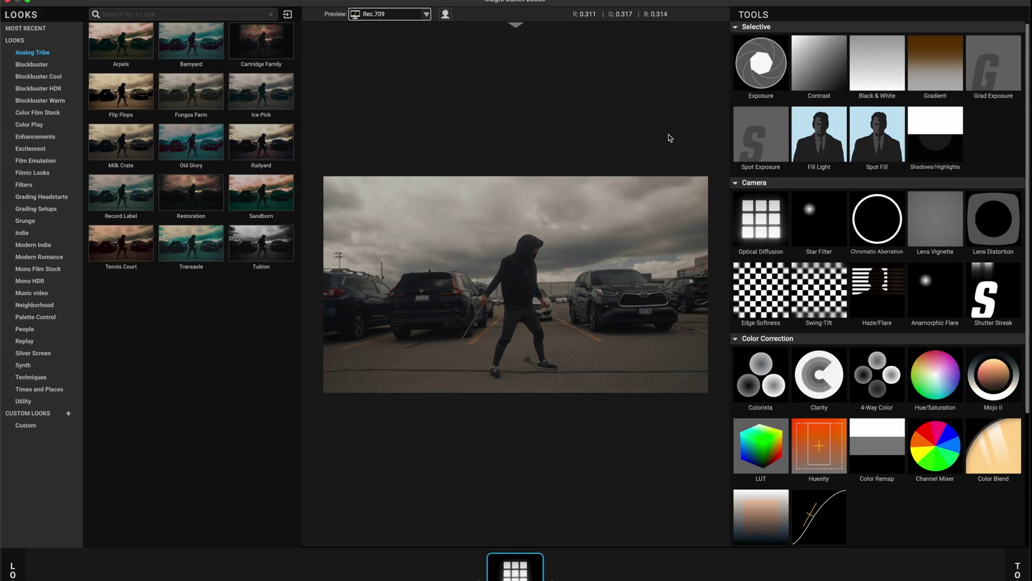
# Add Magic Bullet's Renoiser film grain, keeping its preset at None.
pyautogui.scroll(-5, 877, 323)
pyautogui.doubleClick(936, 435)
pyautogui.click(981, 45)
pyautogui.click(1013, 533)
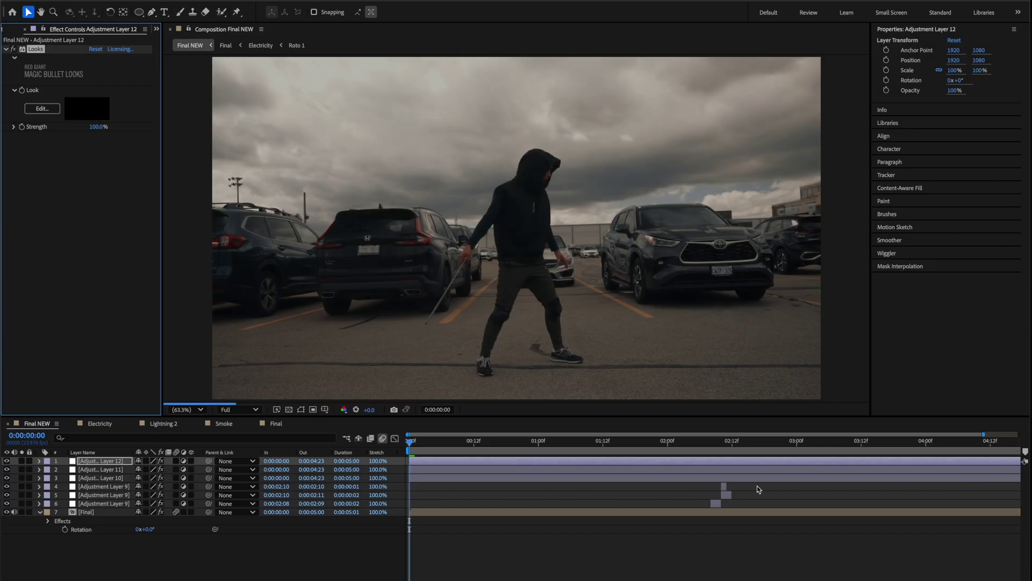
pyautogui.scroll(-1, 538, 216)
# Create a black solid with an inverted rectangular mask across the middle band for letterbox bars.
pyautogui.hotkey('ctrl', 'y')
pyautogui.press('Return')
pyautogui.moveTo(139, 12); pyautogui.dragTo(179, 15)
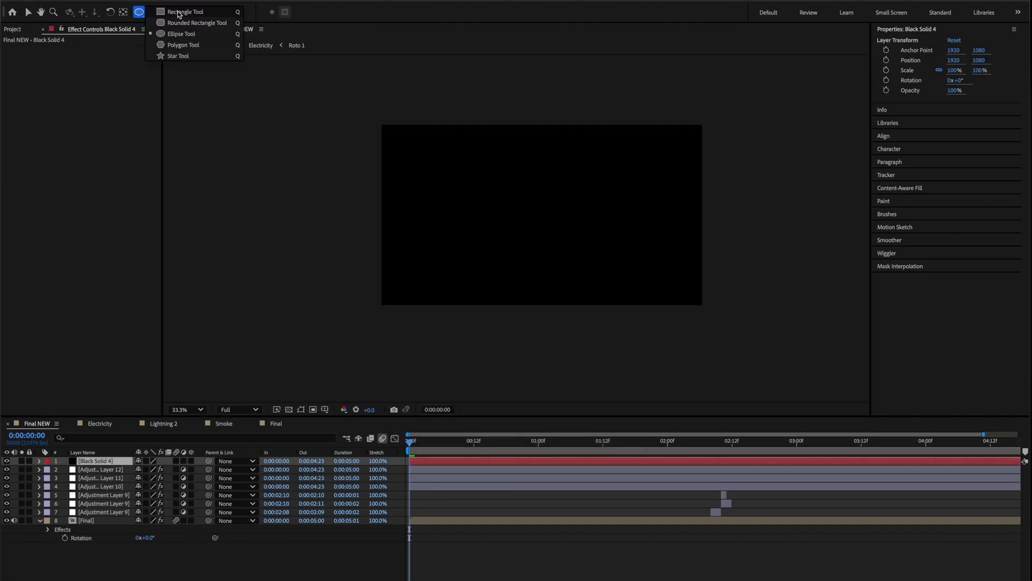
pyautogui.moveTo(280, 162); pyautogui.dragTo(827, 273)
pyautogui.hotkey('ctrl', 'shift', 'i')
pyautogui.press('v')
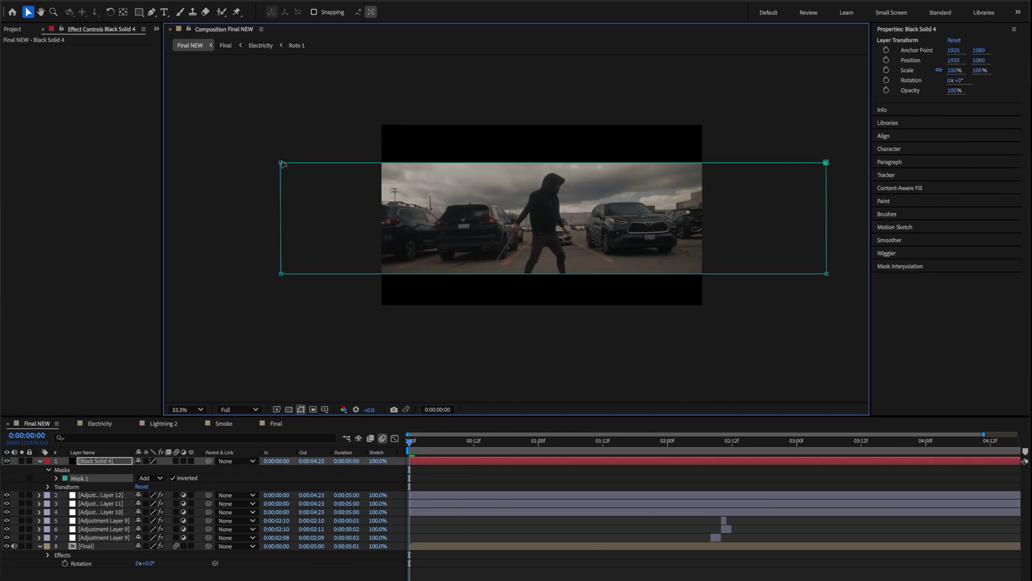
# Preview the Final layer's dash at 0:00:01:20 in a maximized composition viewer.
pyautogui.click(411, 545)
pyautogui.press('p')
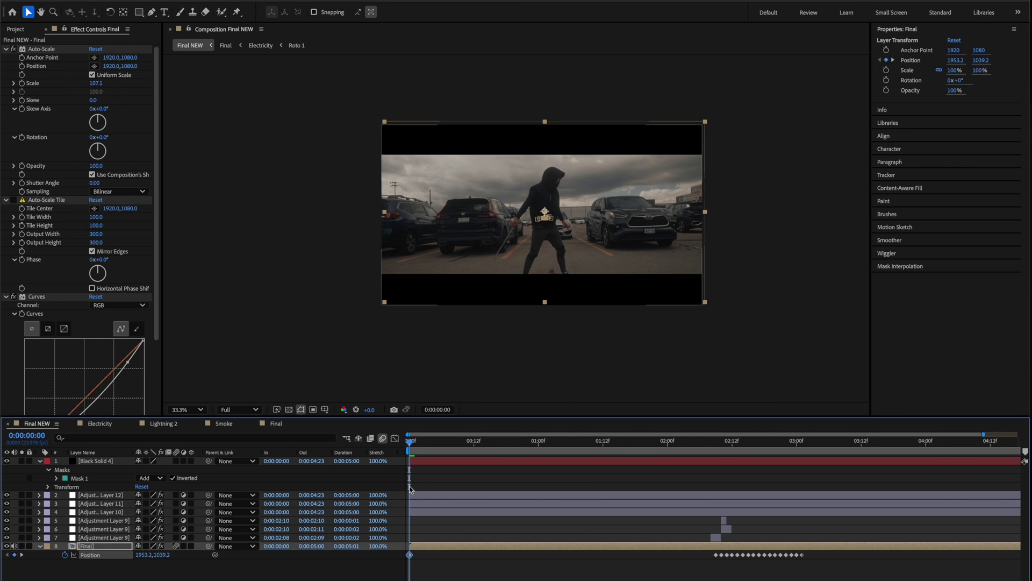
pyautogui.press('`')
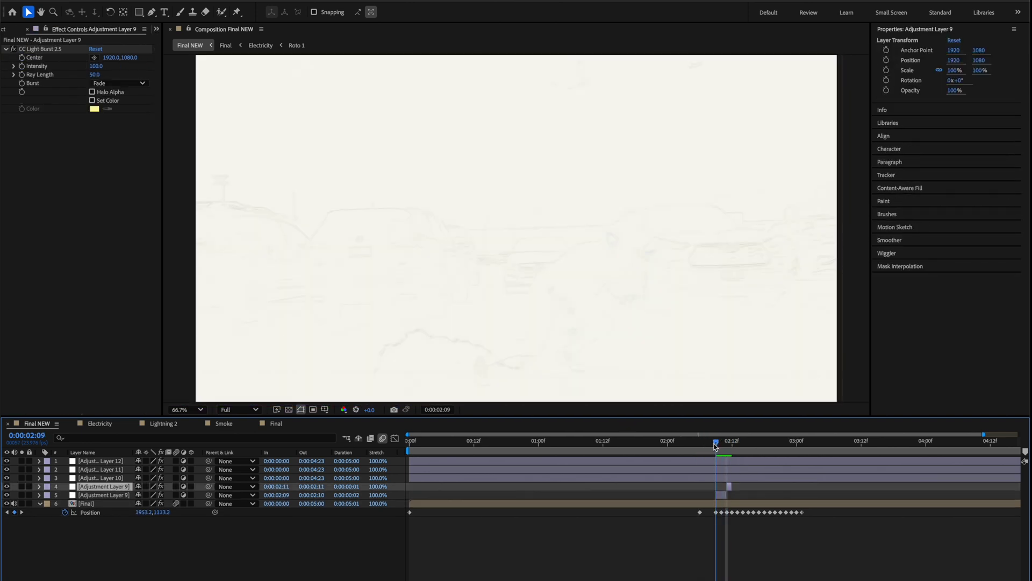
pyautogui.moveTo(722, 441); pyautogui.dragTo(647, 447)
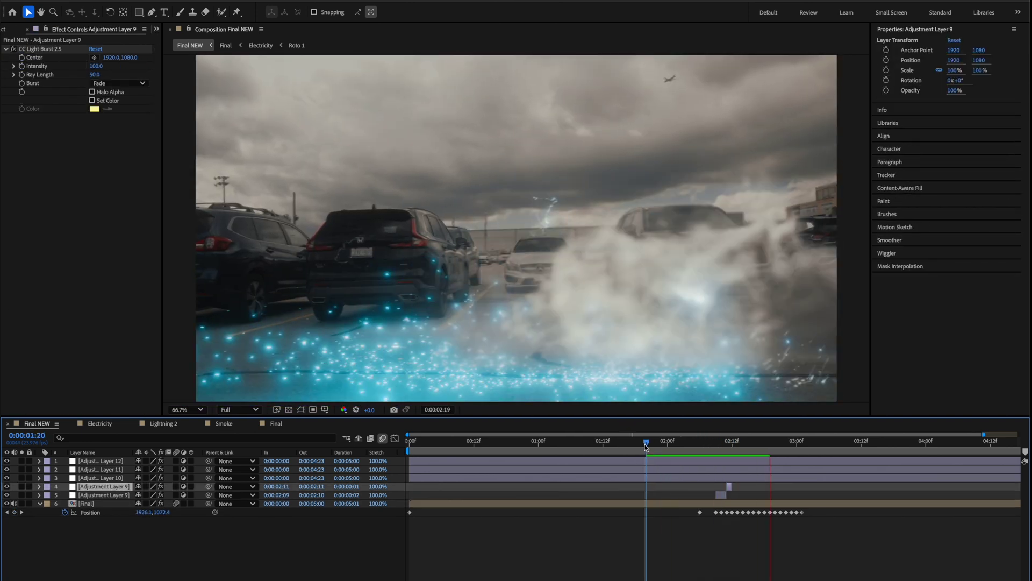